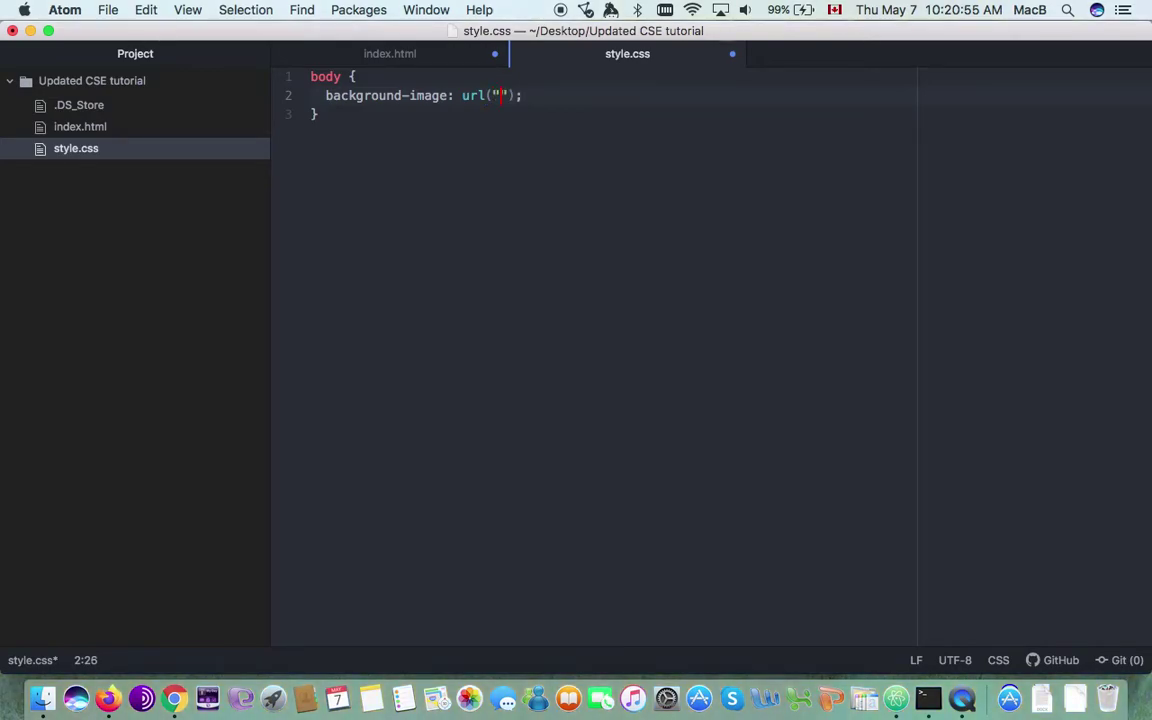
Paste the sunset_sundown_da_nang.jpg image URL into the body background's url().
type("https://free-images.com/sm/9cb8/sunset_sundown_da_nang.jpg")
left_click(620, 74)
left_click(754, 141)
left_click(743, 100)
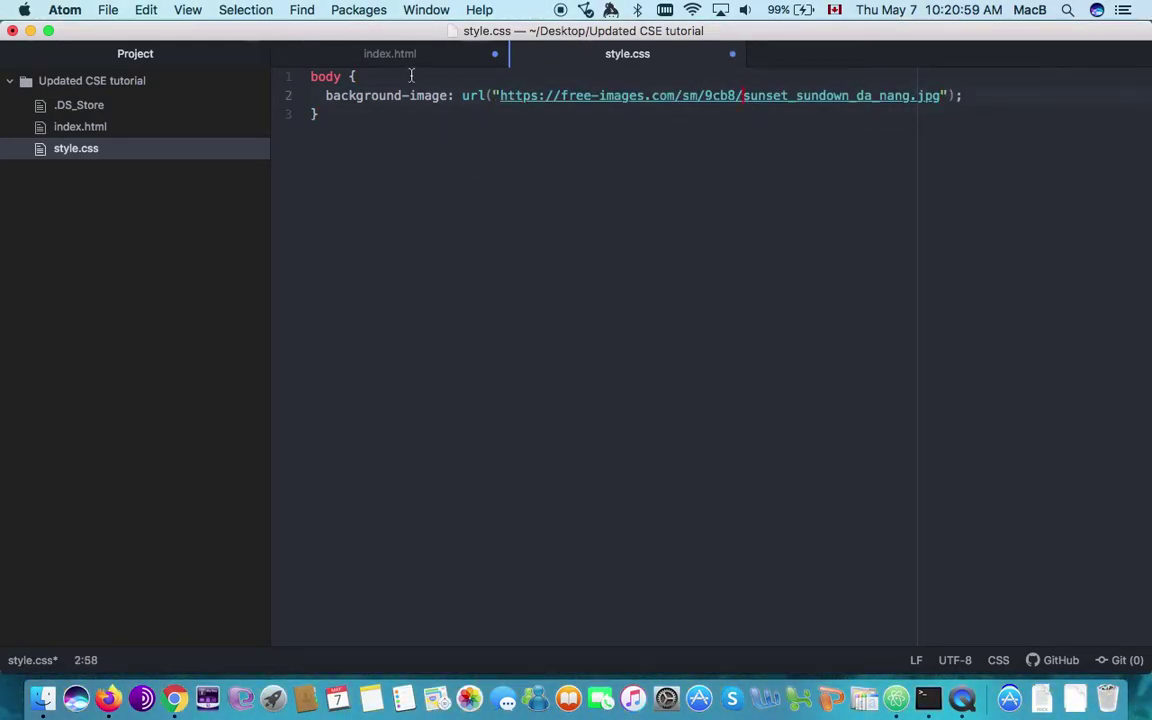
left_click(406, 112)
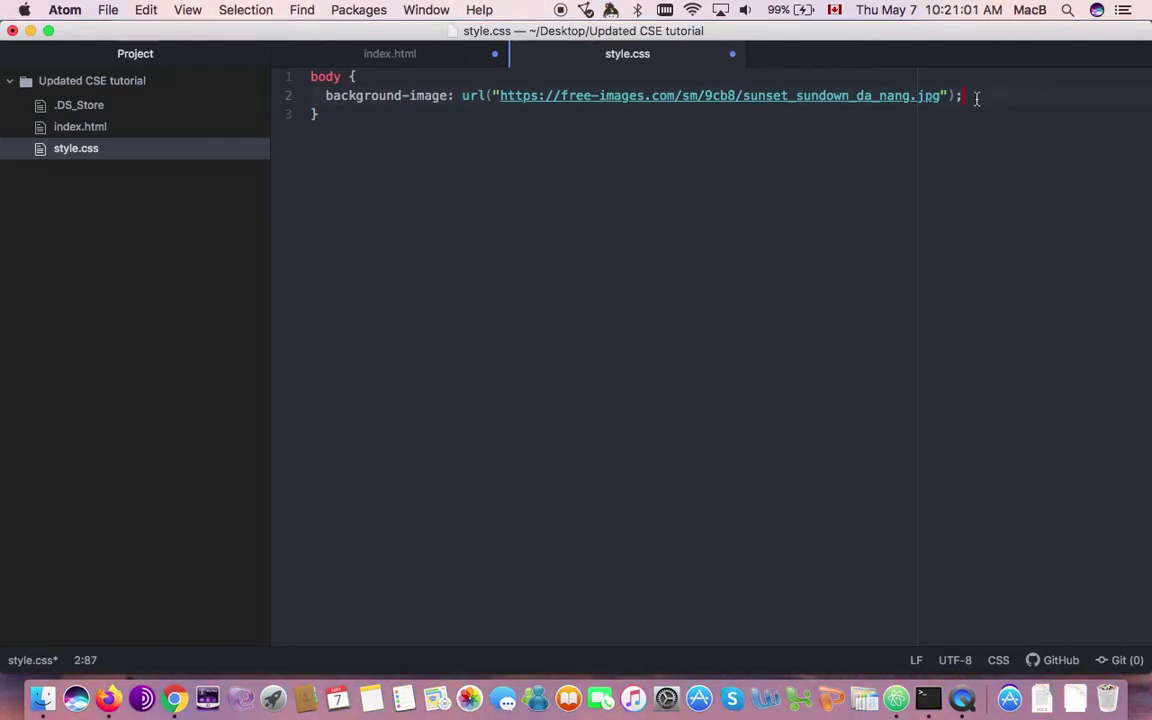
Add padding: 1.2em to the body rule and start an h2 selector below it.
key("Return")
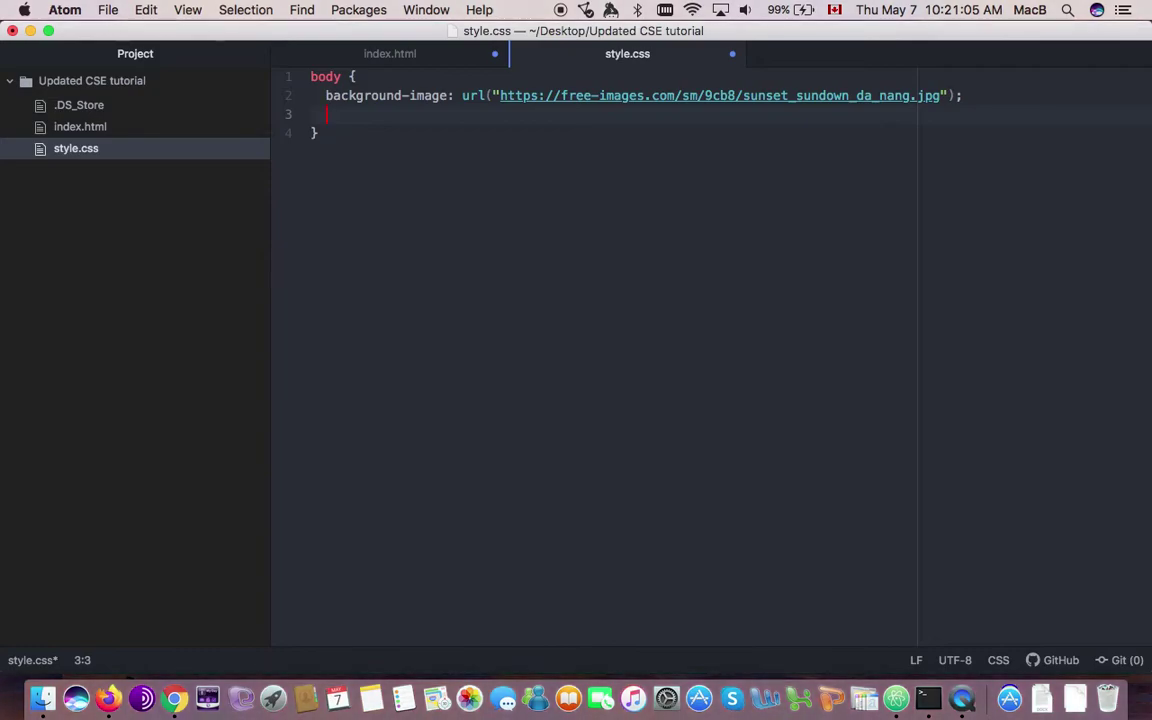
type("padding")
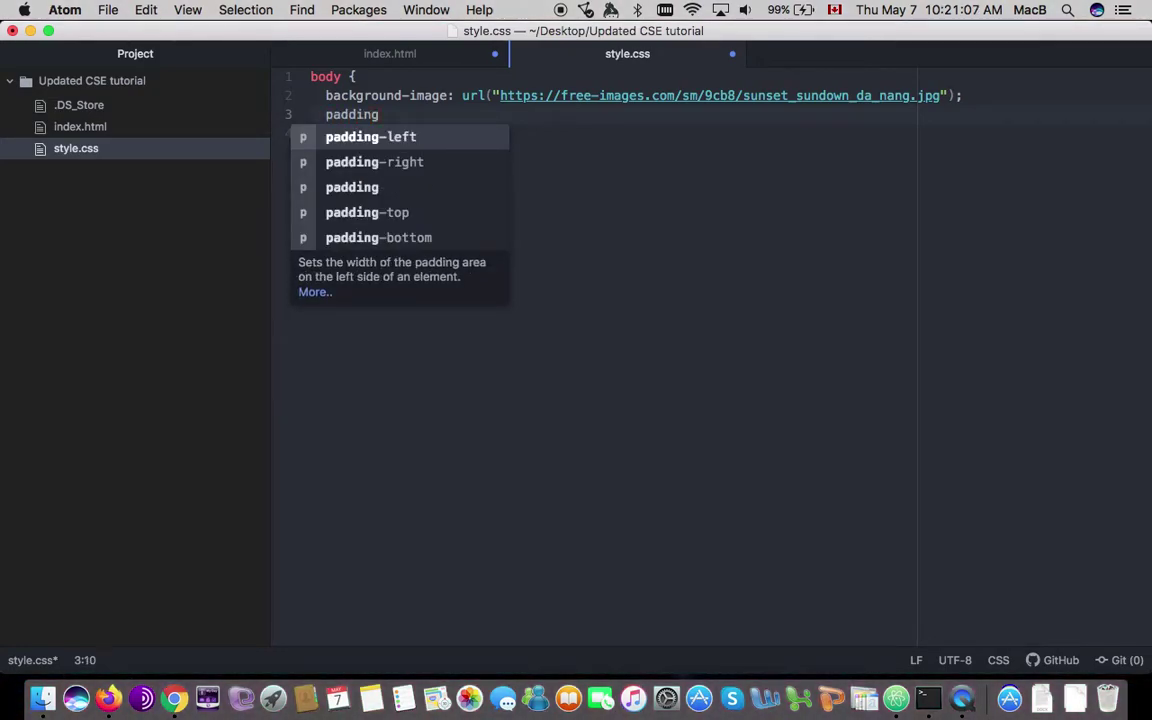
type(": ")
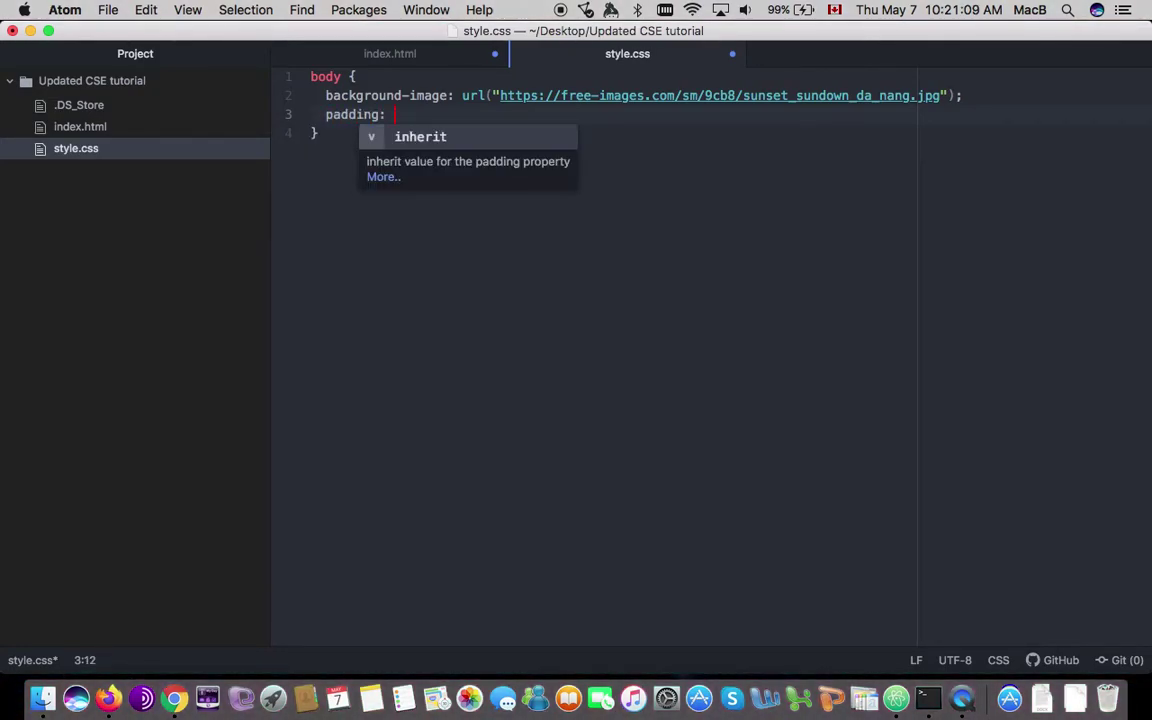
type("1.")
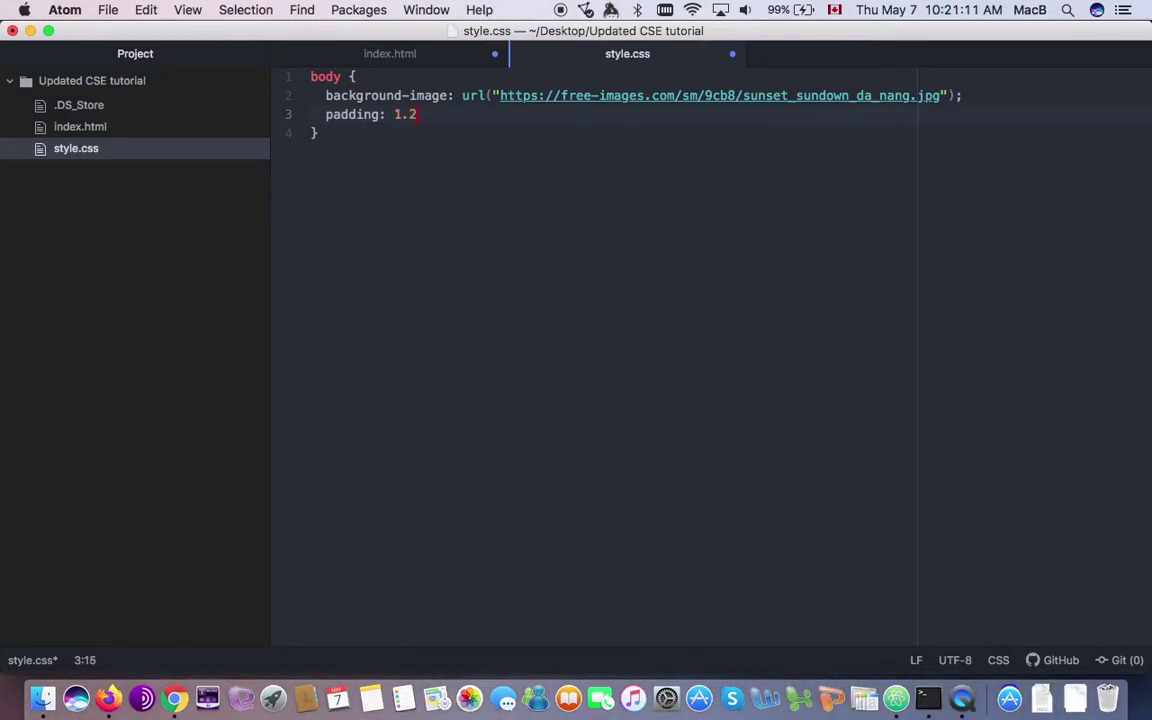
type("2em;")
left_click(620, 145)
key("Return")
key("Return")
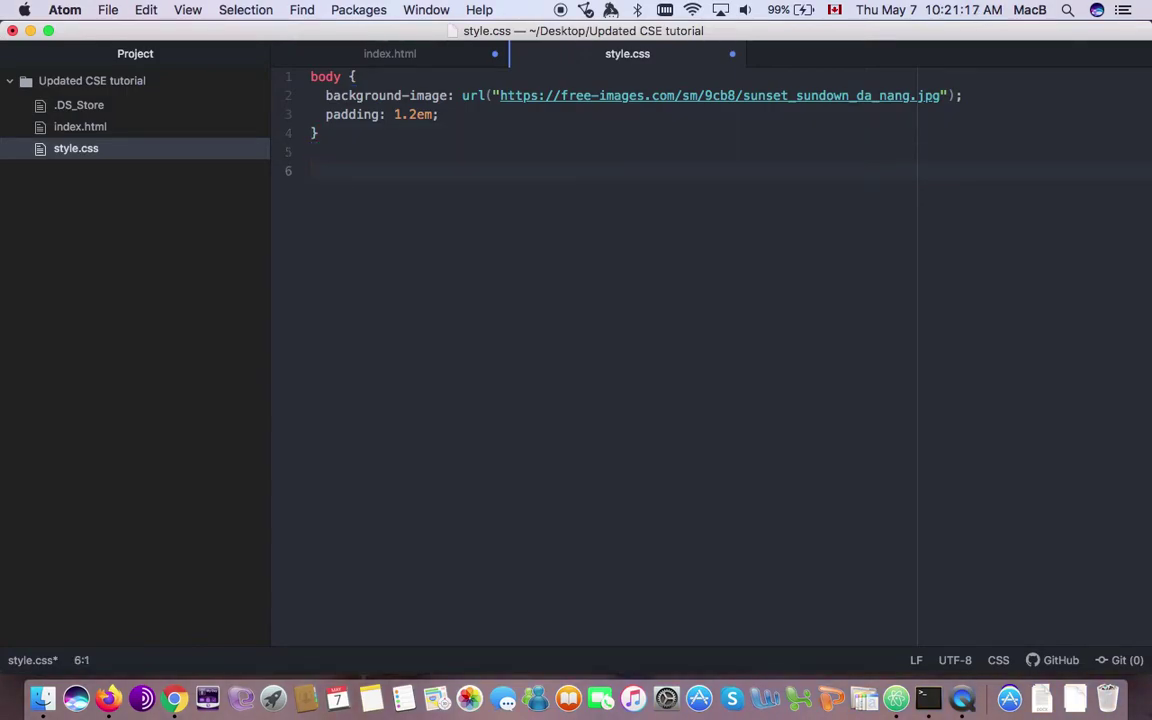
type("h2")
Open the h2 rule's braces in style.css and add a color: #fff declaration.
left_click(222, 124)
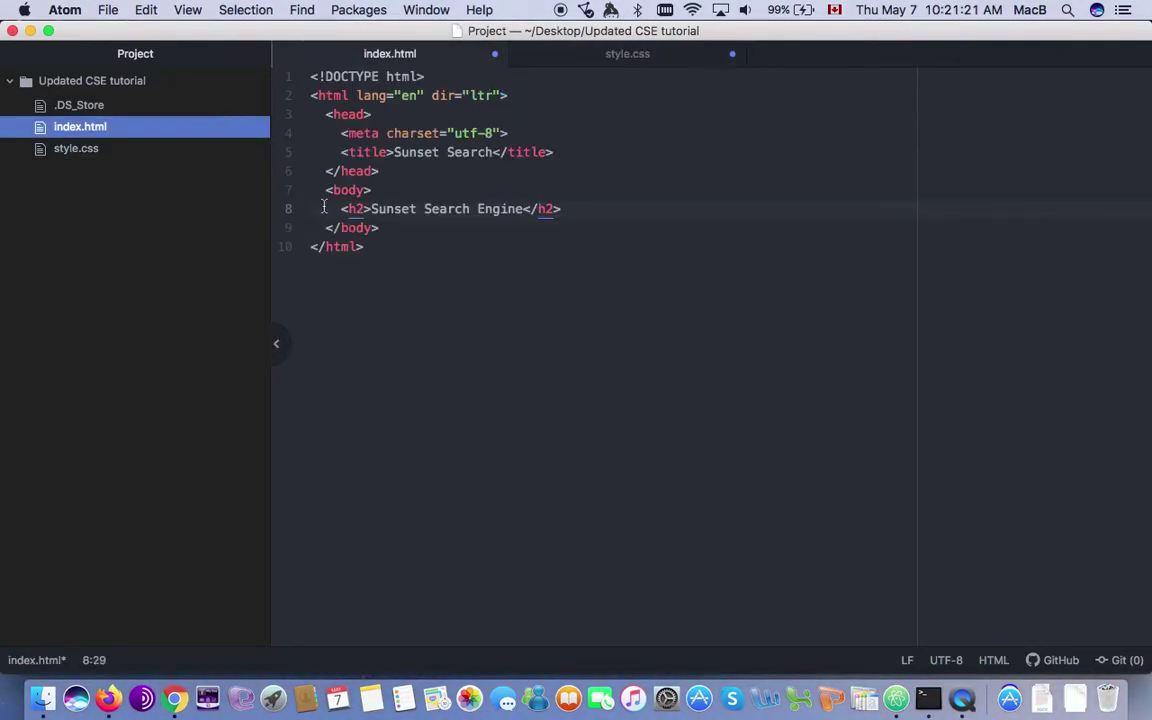
left_click(99, 153)
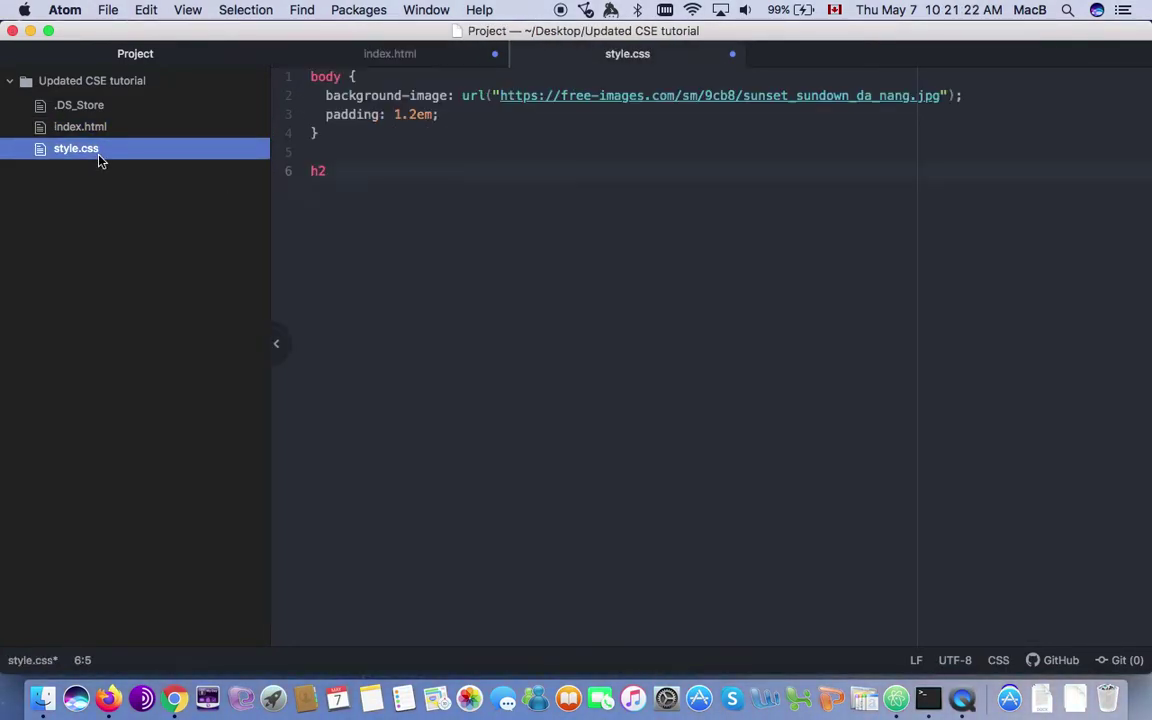
left_click(379, 175)
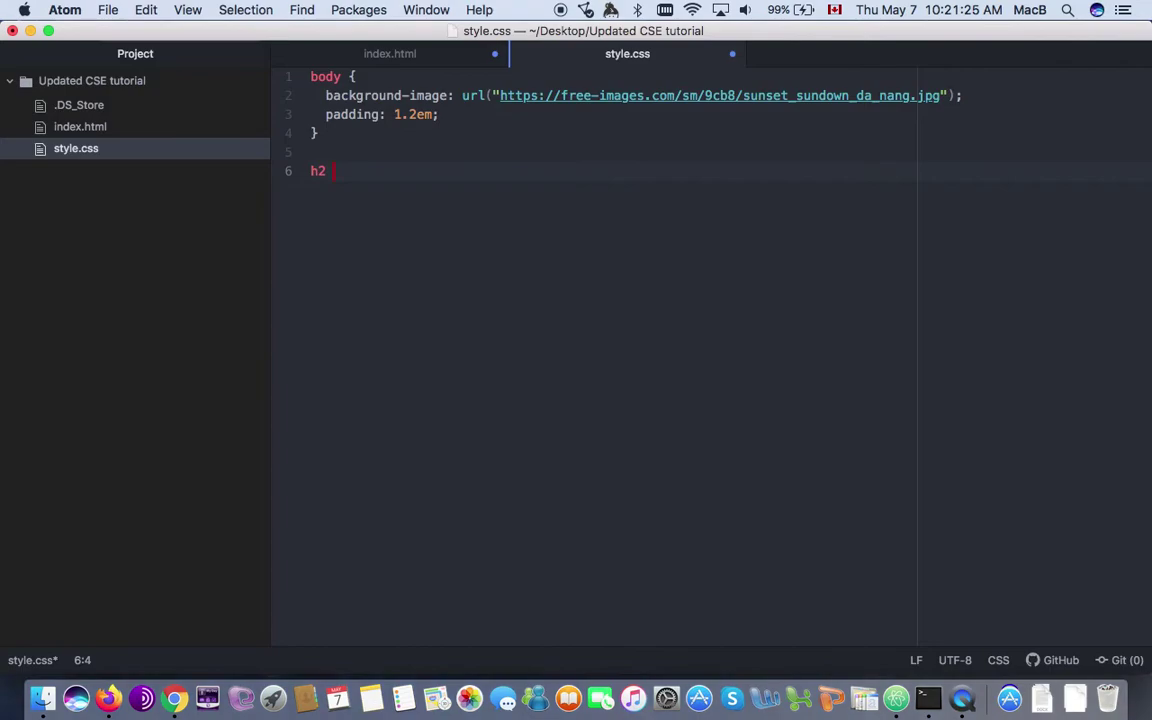
type("{")
key("Return")
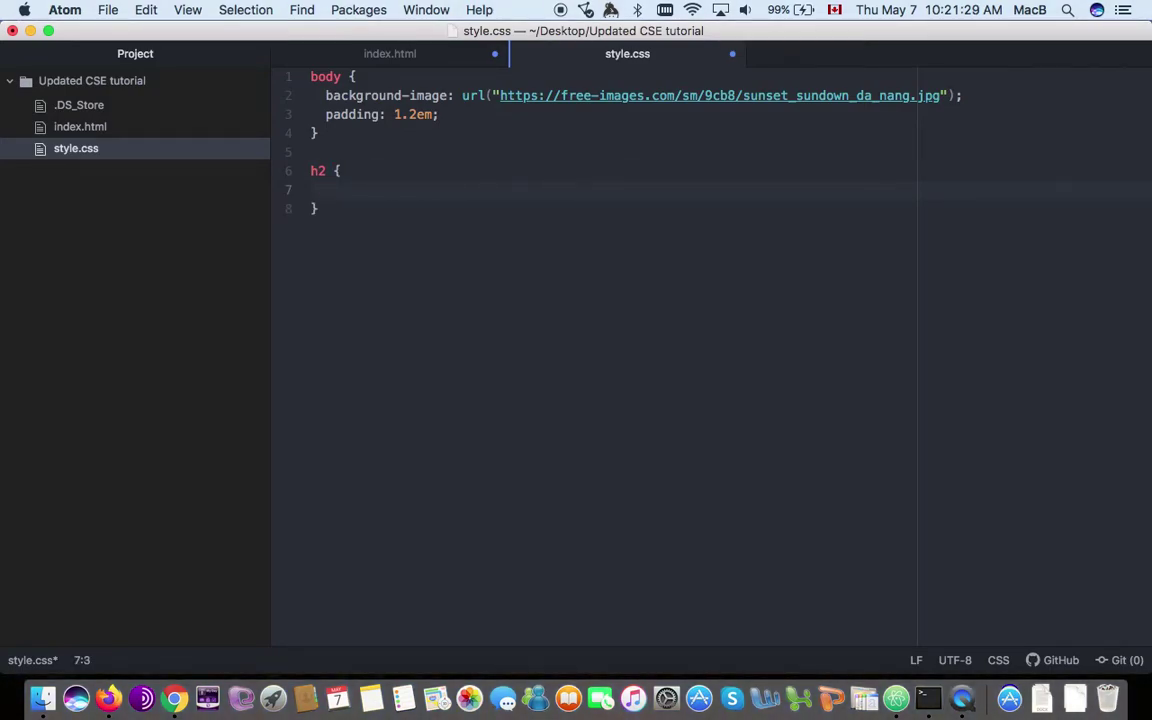
type("color")
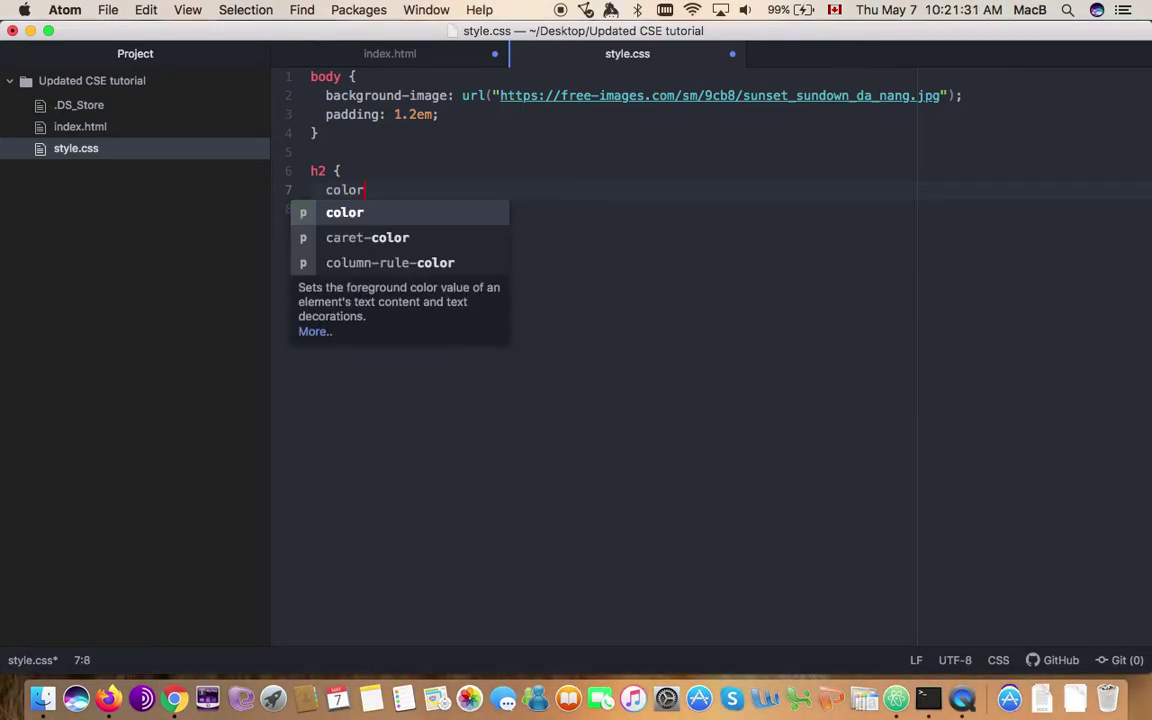
key("Return")
type("#")
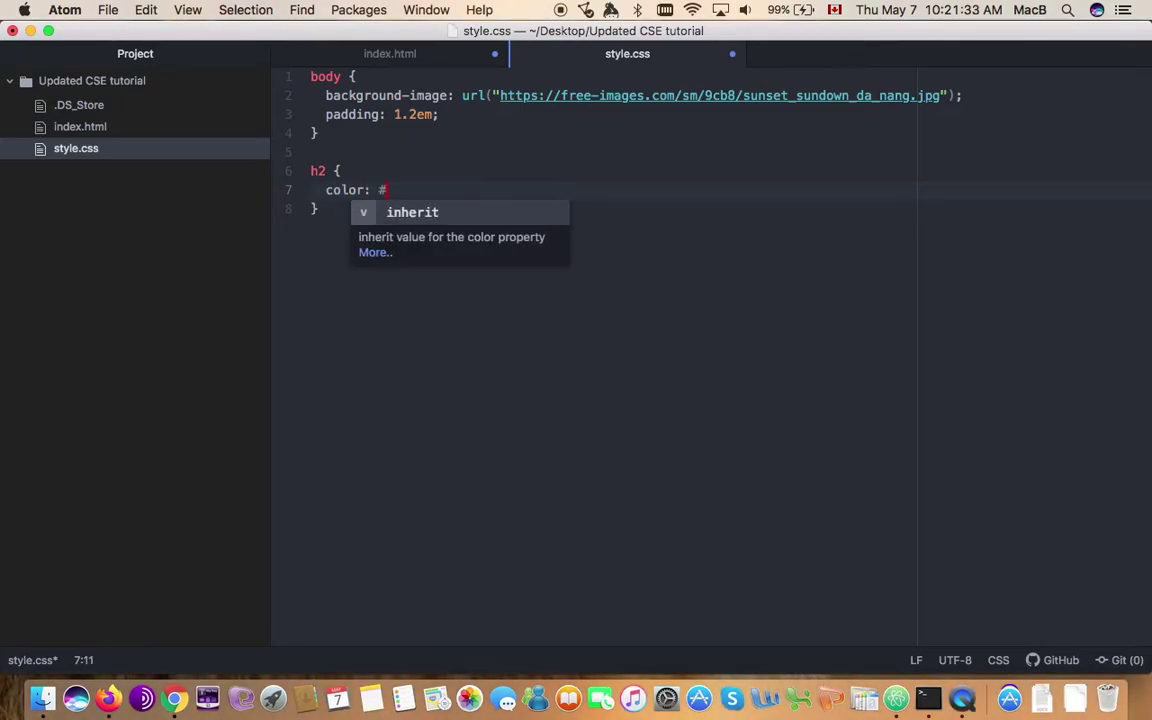
type("fff")
key("BackSpace")
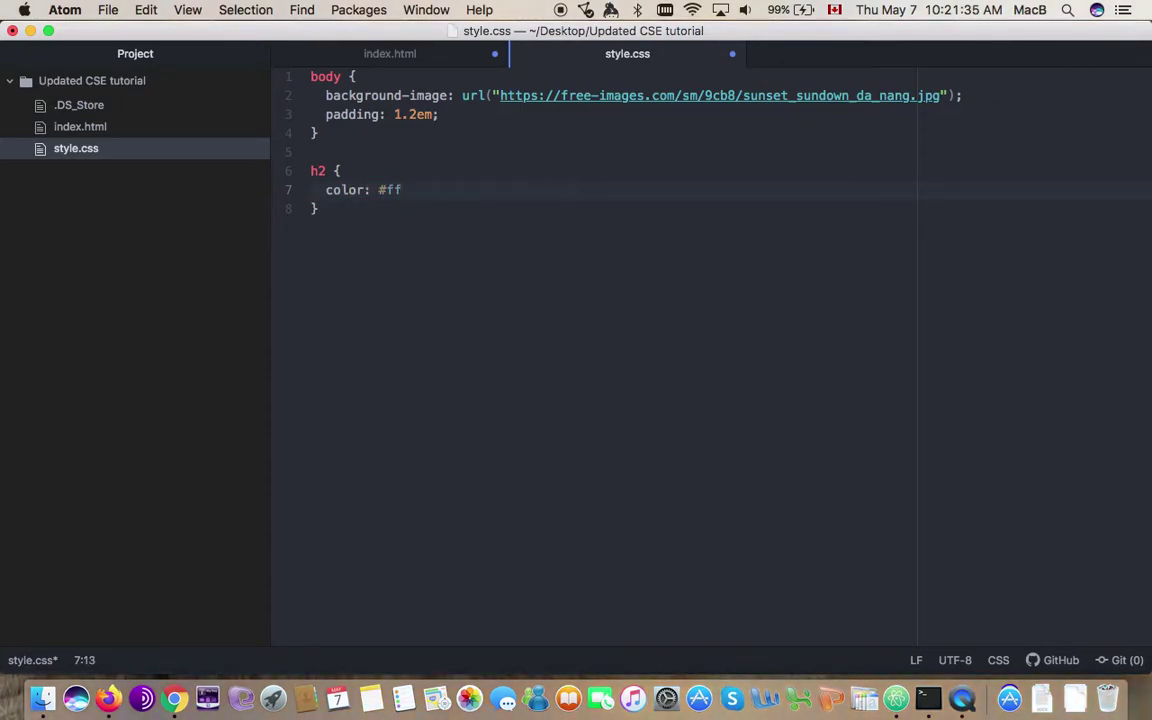
key("Return")
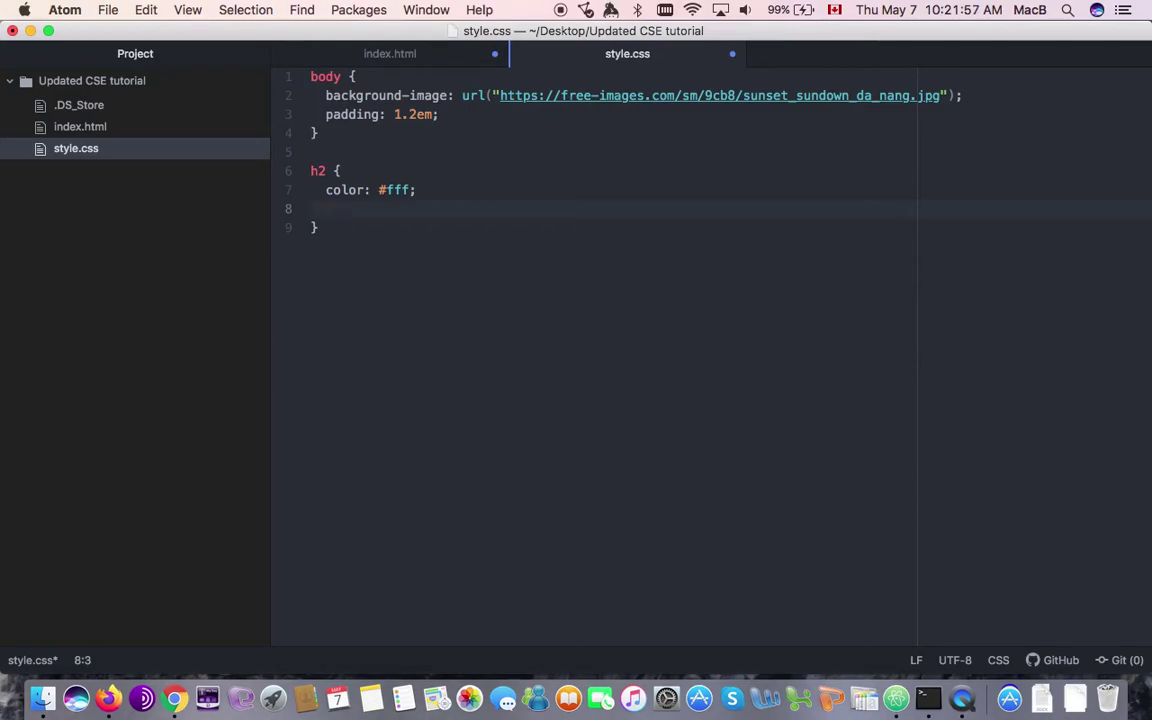
Give the h2 rule font-size: 1.3em and font-family: arial, sans-serif.
type("font")
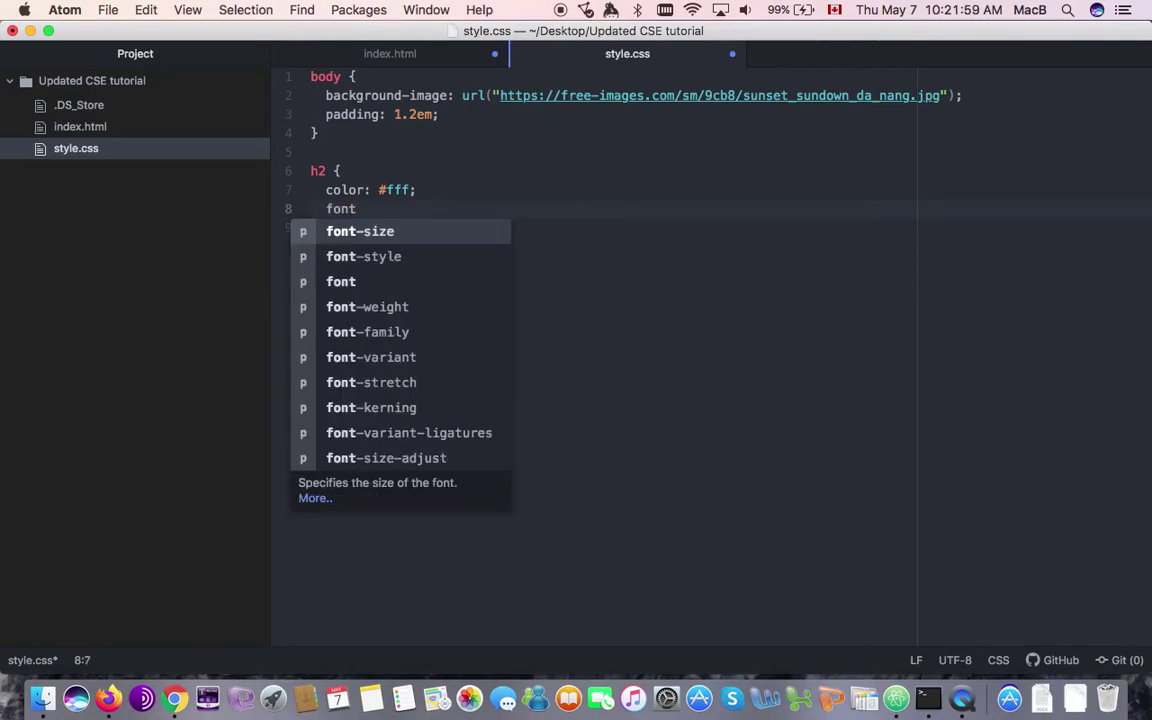
key("Down")
key("Down")
key("Up")
key("Up")
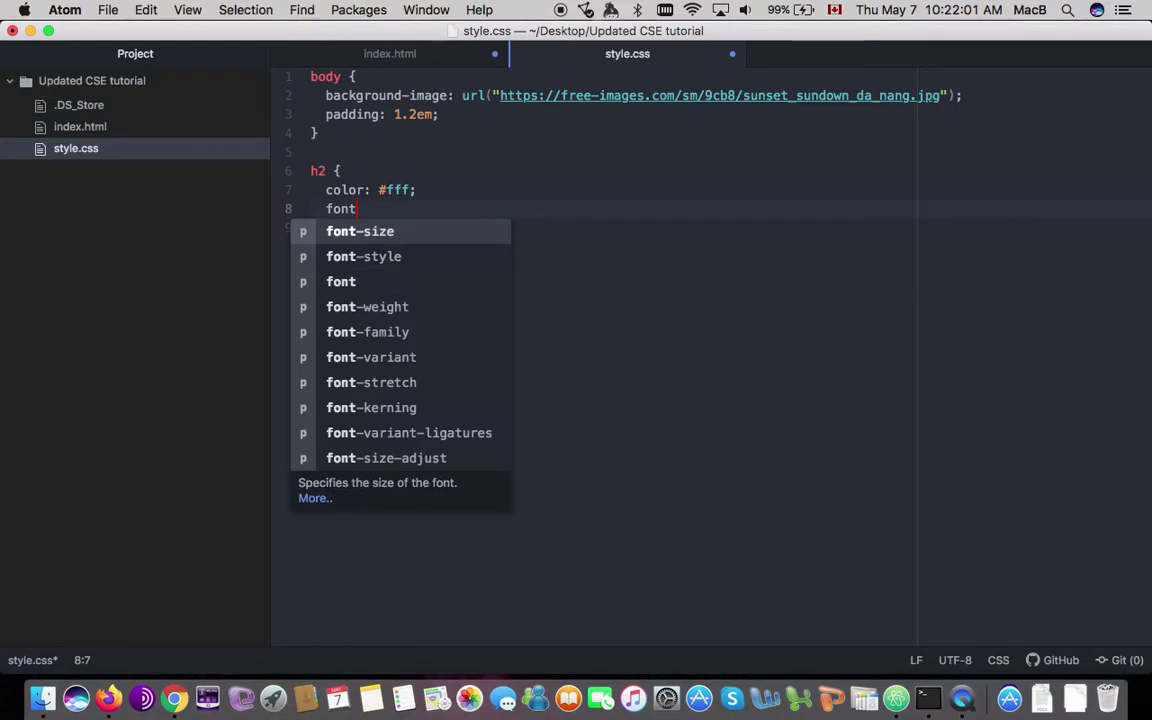
key("Return")
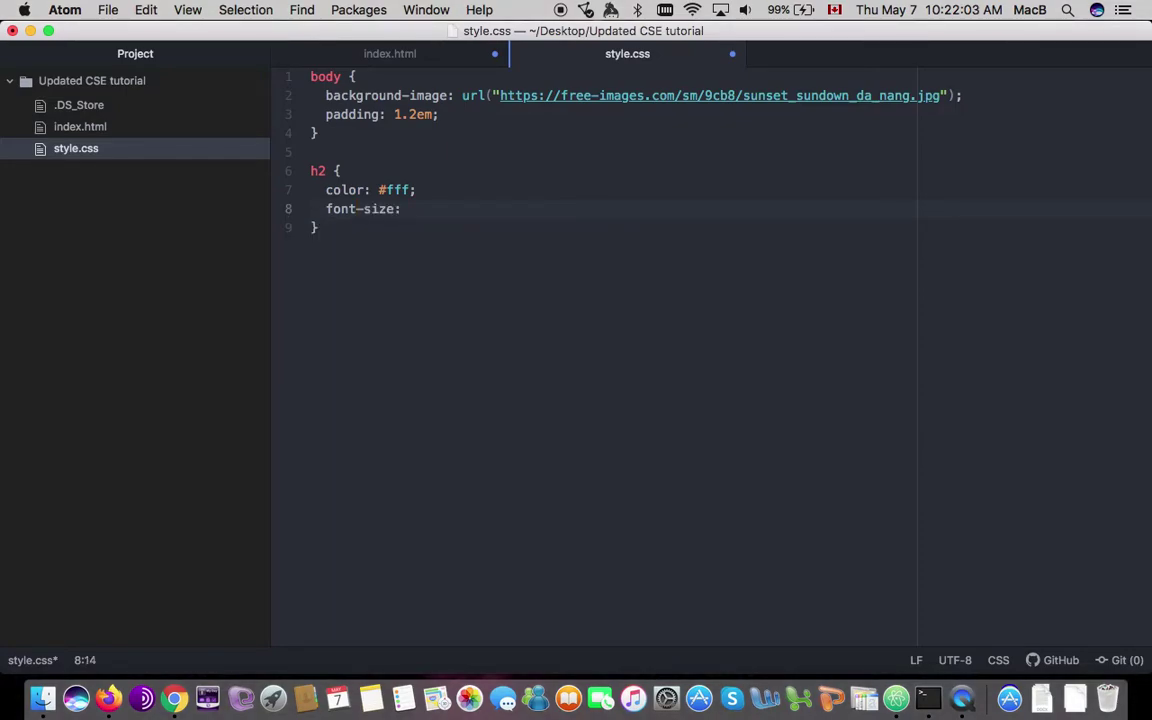
type("1.3em")
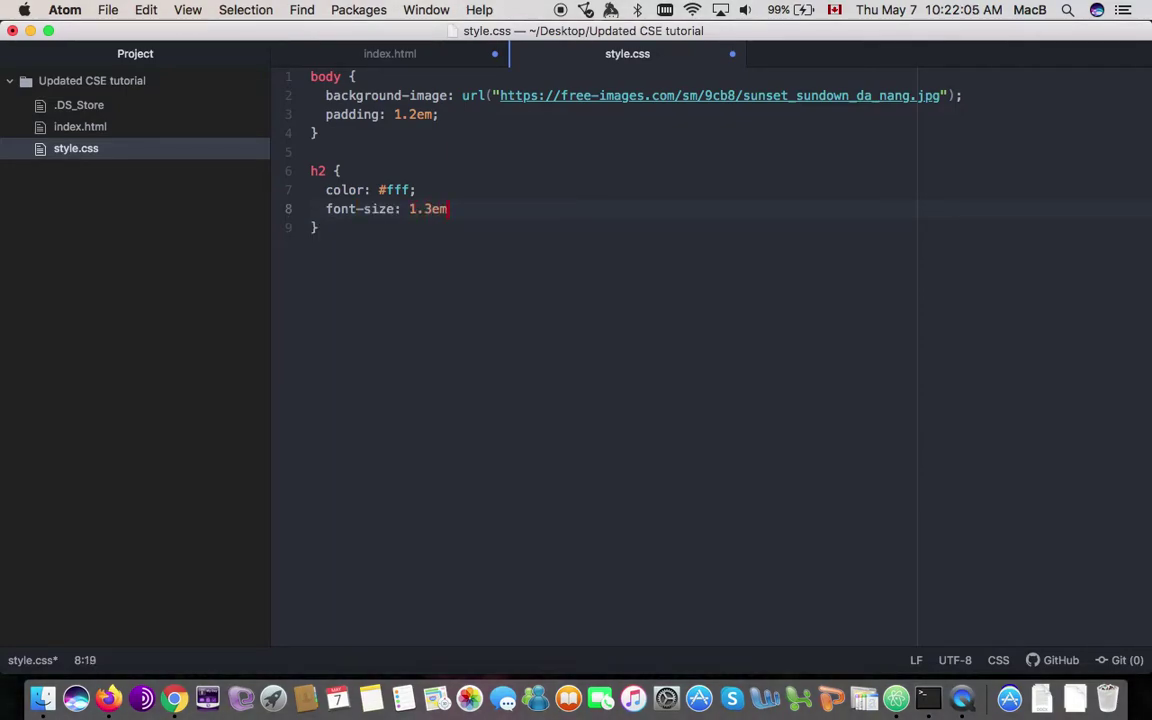
type(";")
key("Return")
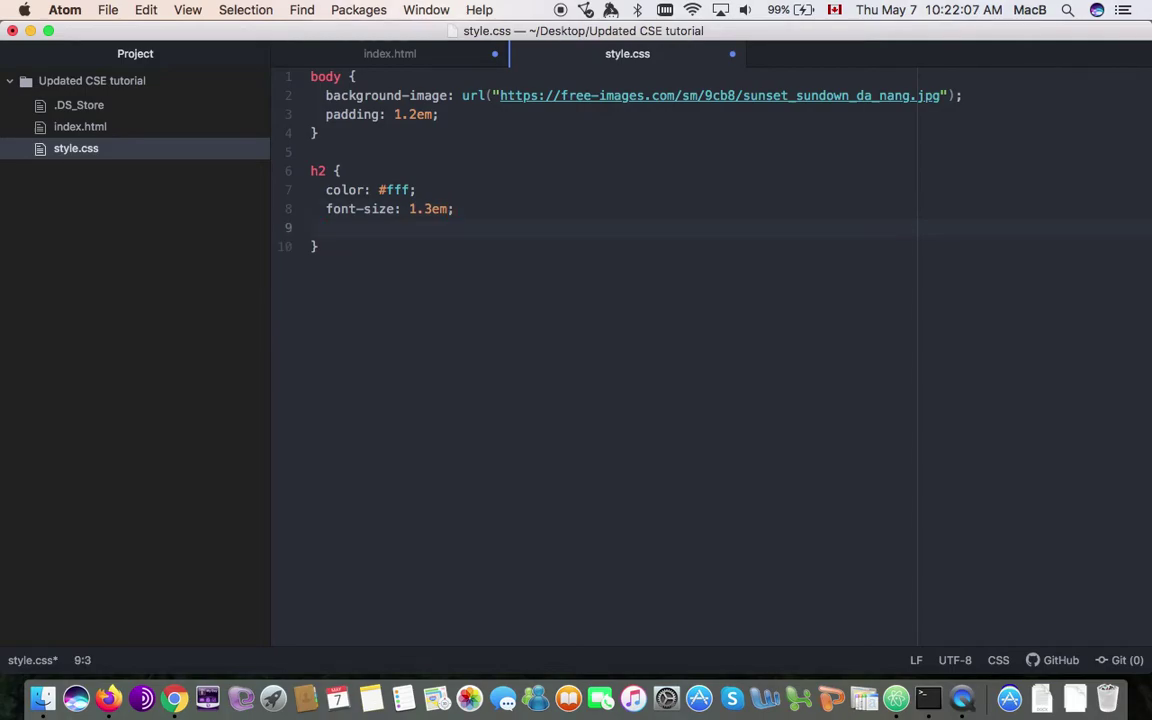
type("font")
key("Down")
key("Down")
key("Down")
key("Down")
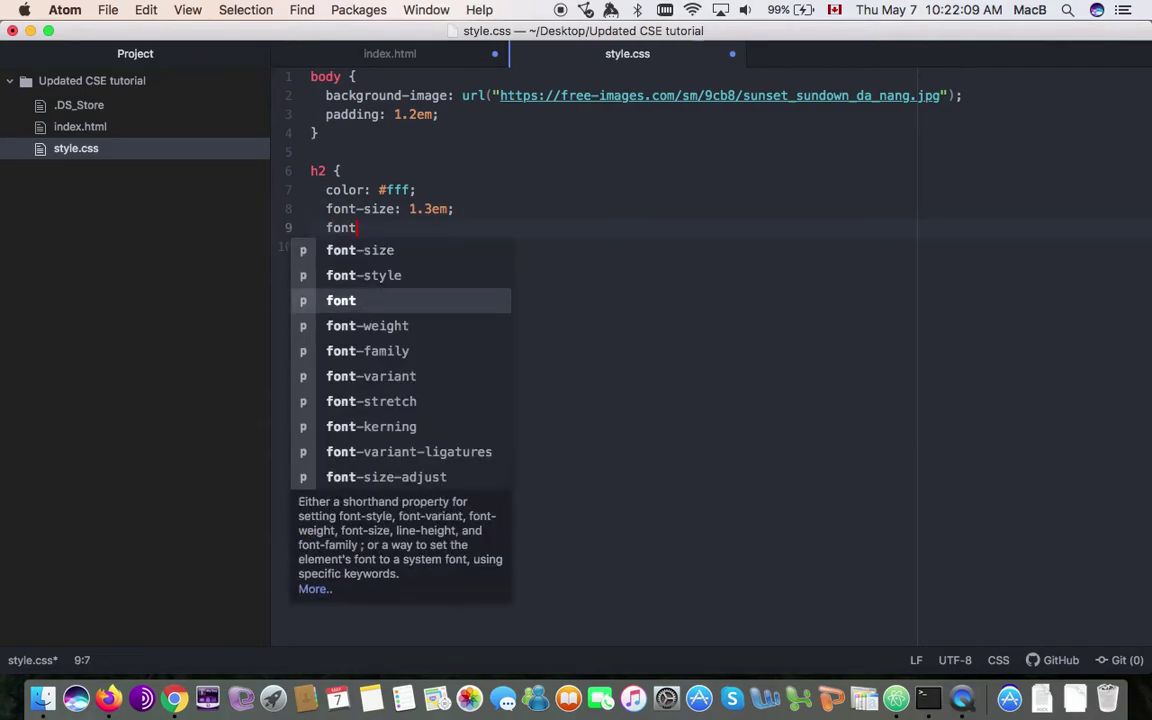
key("Return")
type("amily: a")
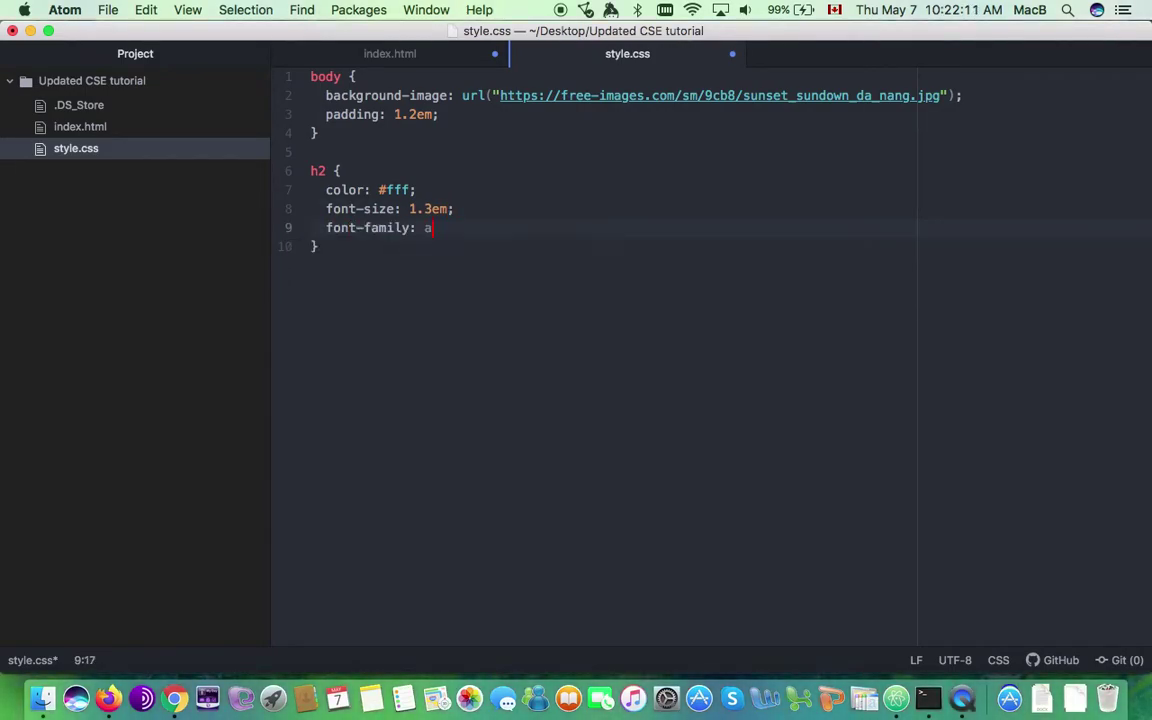
type("rial, ")
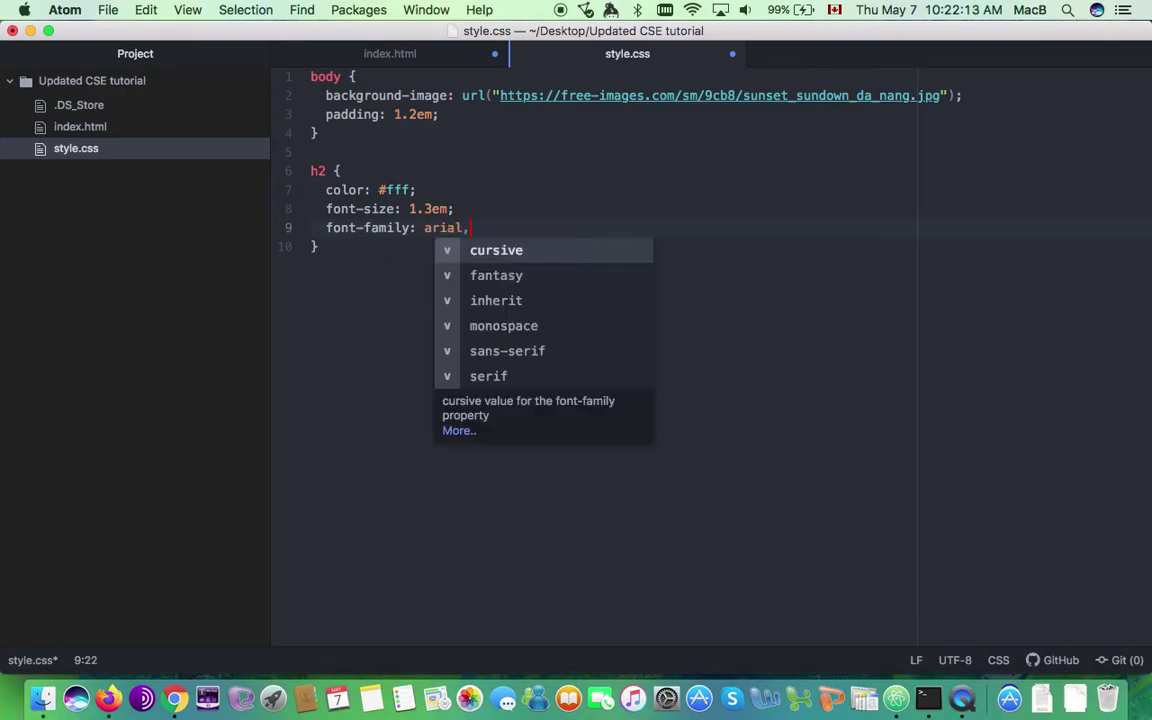
type("sans")
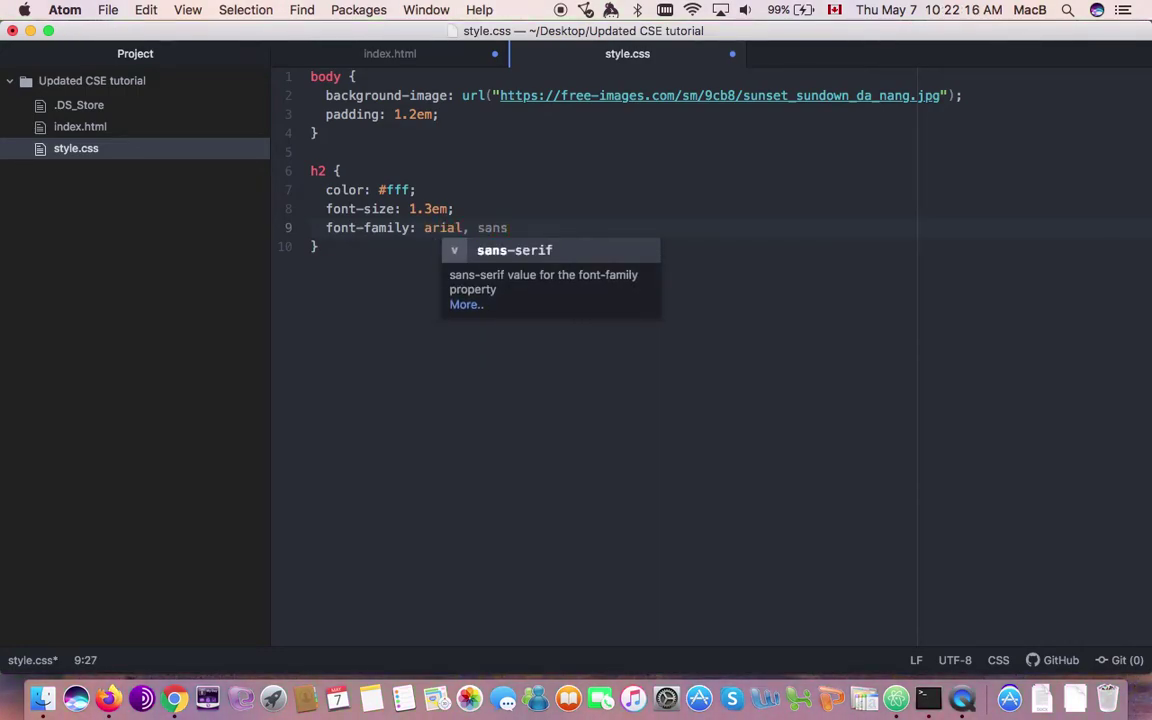
key("Tab")
type("l")
key("BackSpace")
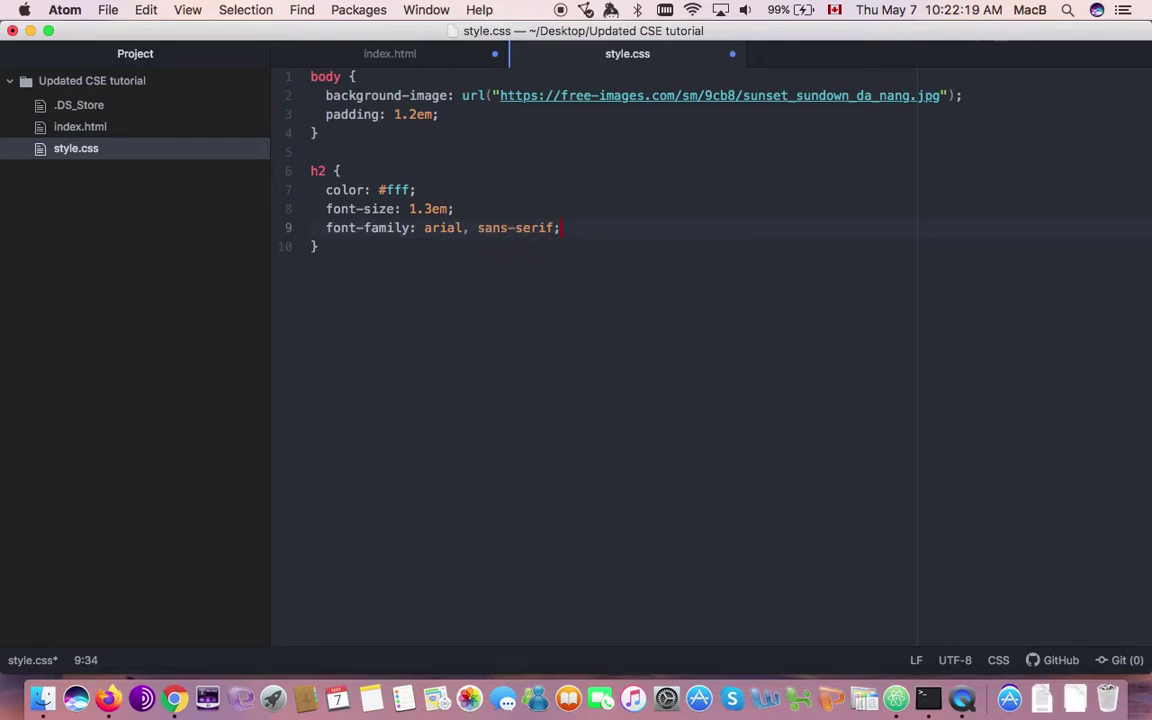
key("Return")
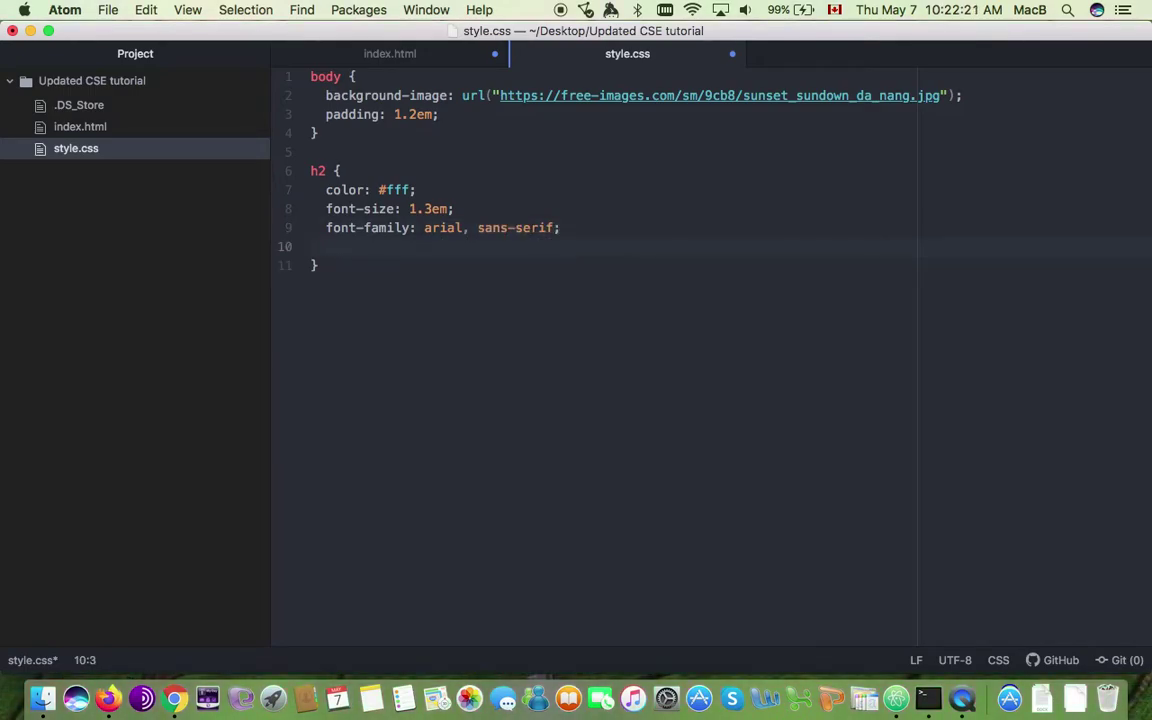
Center the h2 text with text-align: center.
type("text")
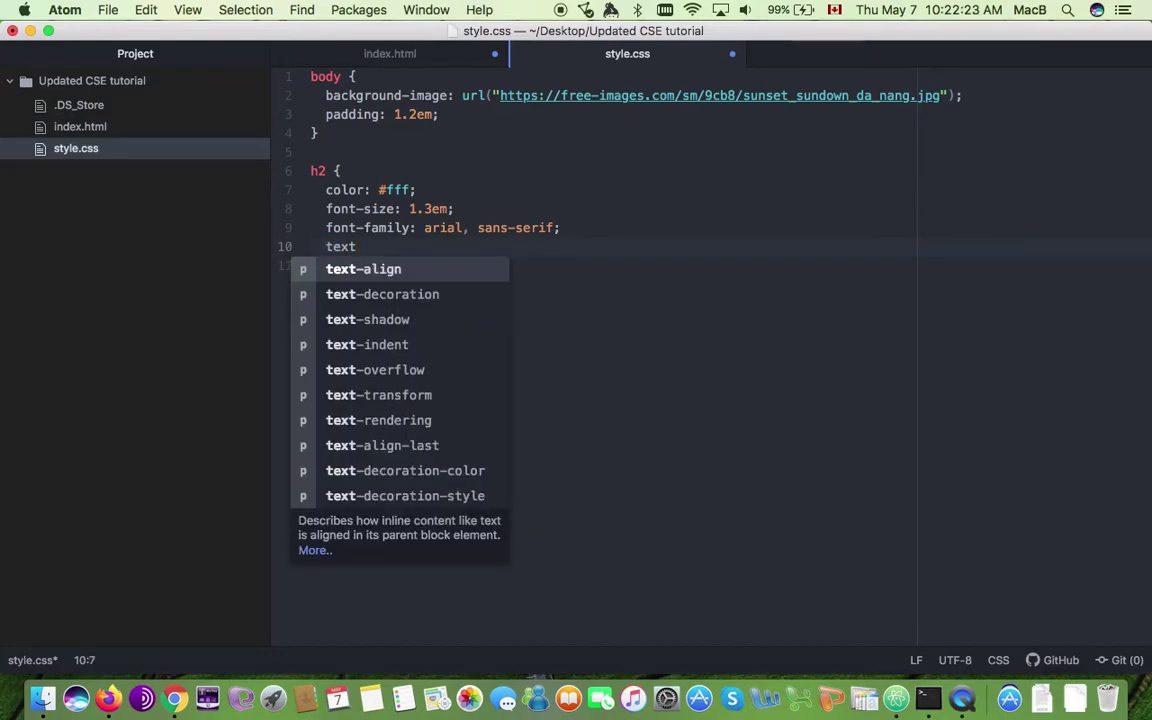
key("Tab")
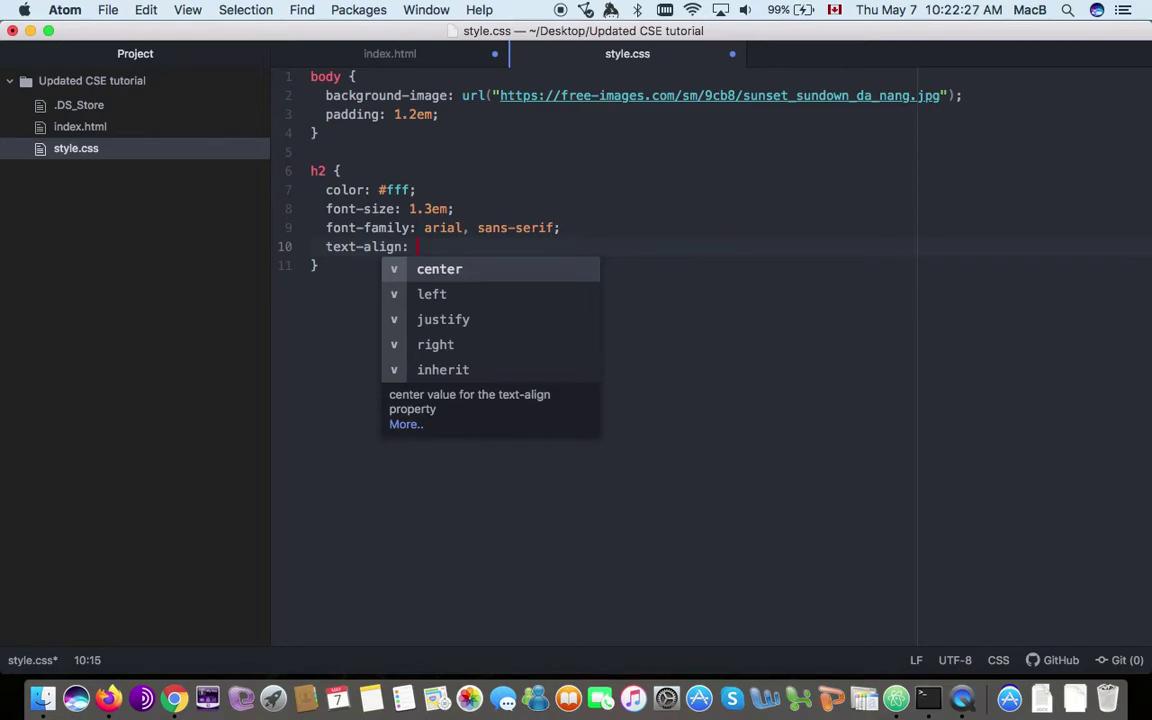
key("Tab")
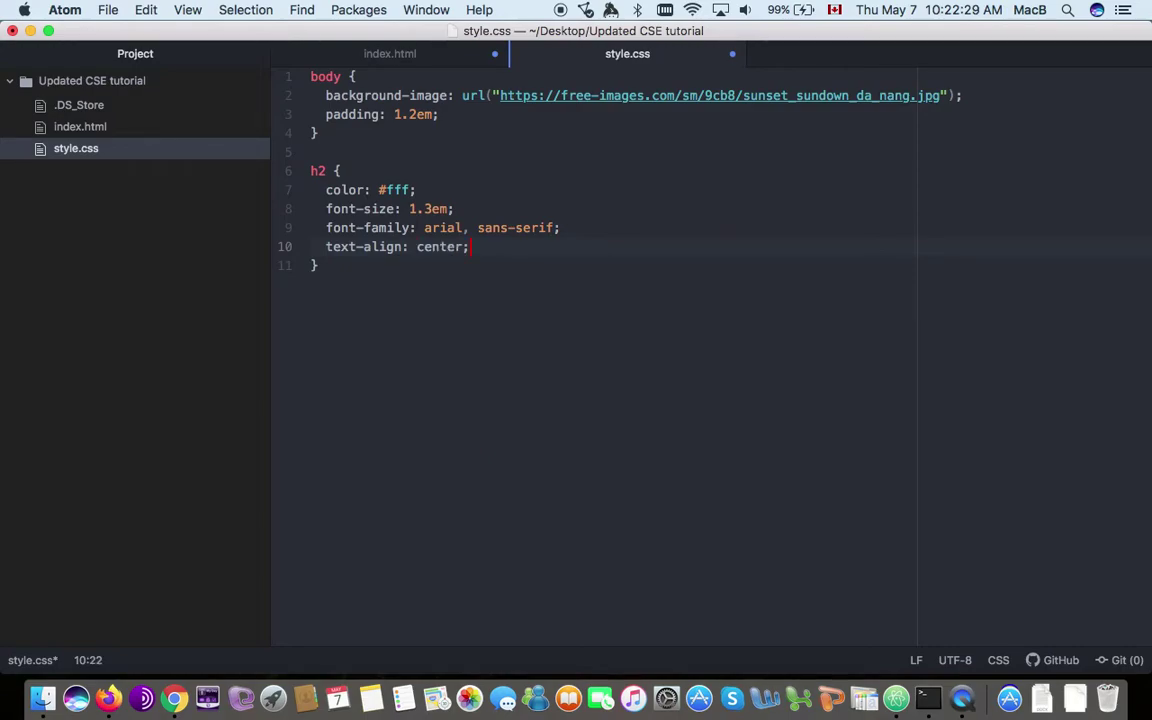
left_click(318, 265)
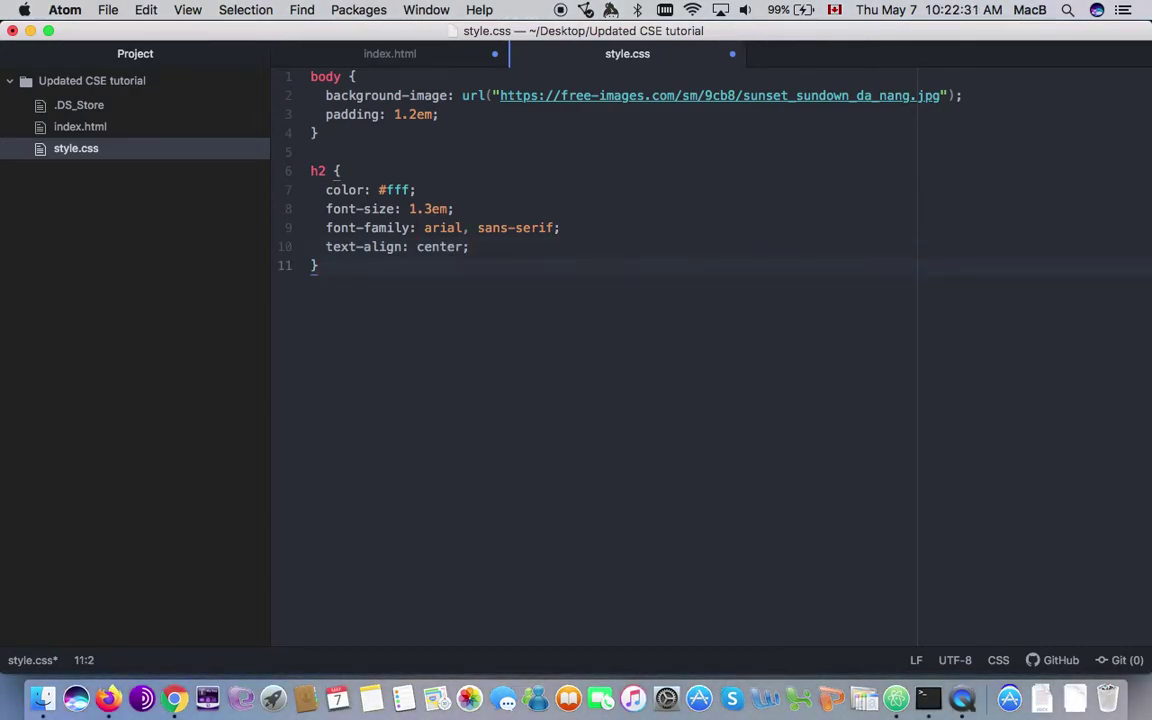
key("Up")
left_click(500, 246)
key("Return")
key("BackSpace")
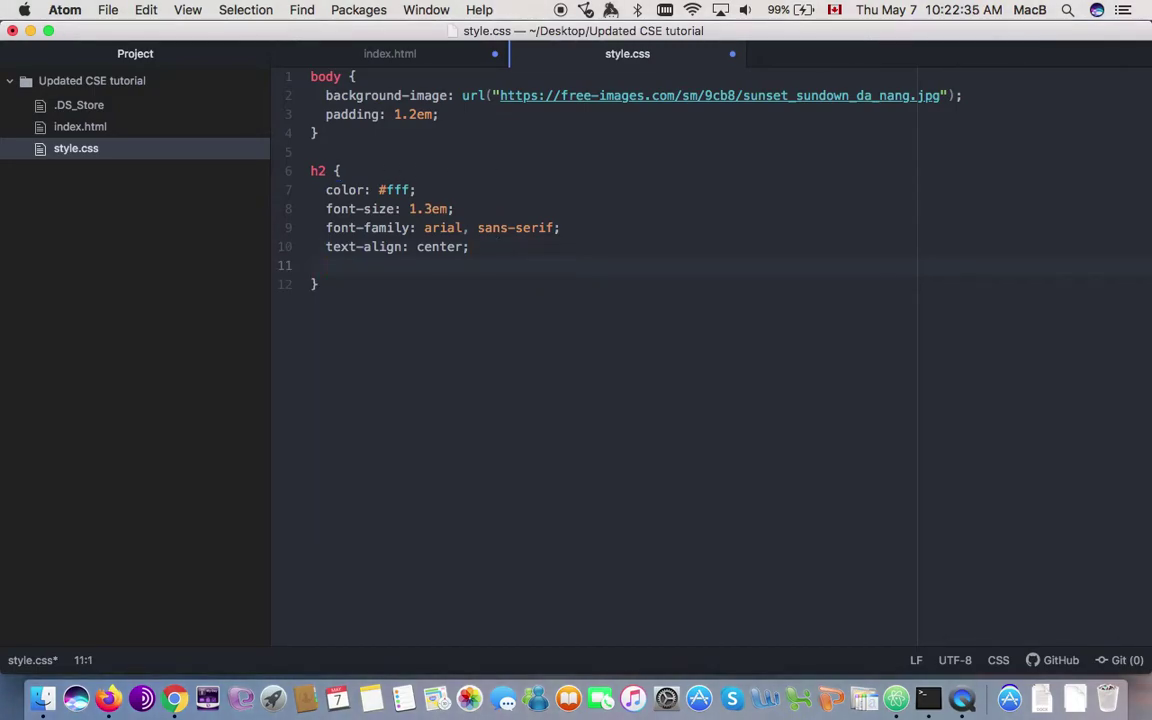
Add margin: 100px to the h2 rule, then switch to index.html.
type("mar")
key("BackSpace")
key("BackSpace")
key("BackSpace")
key("BackSpace")
key("Return")
type("margin")
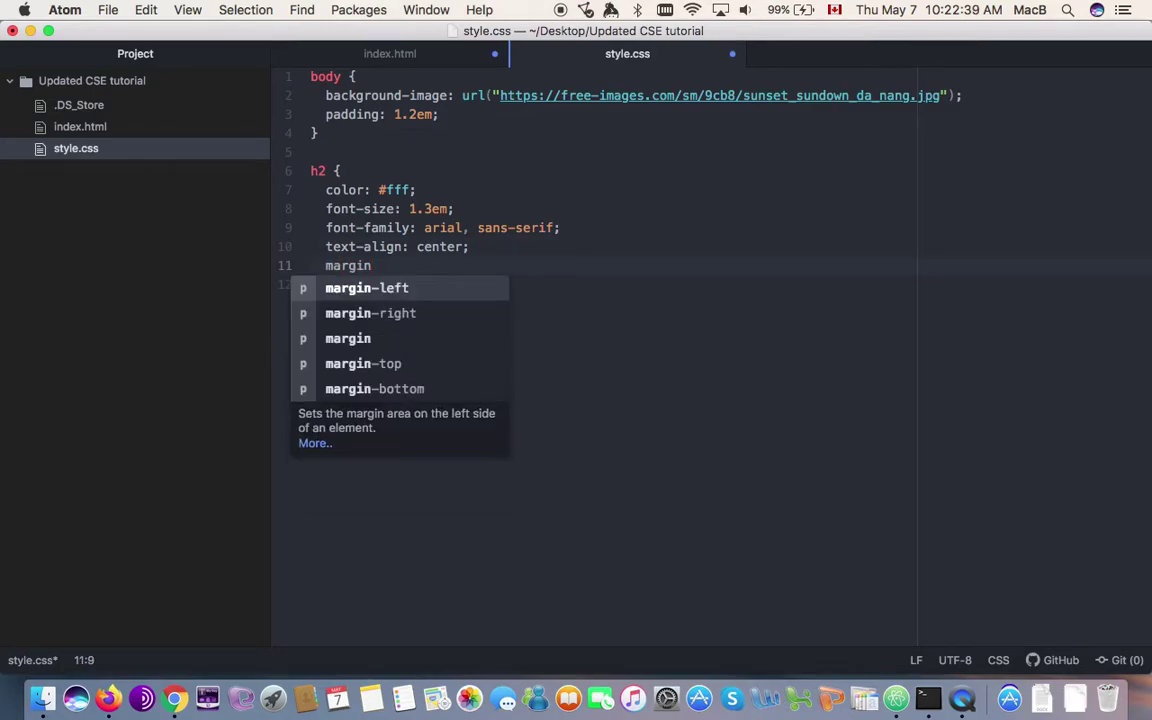
type(":")
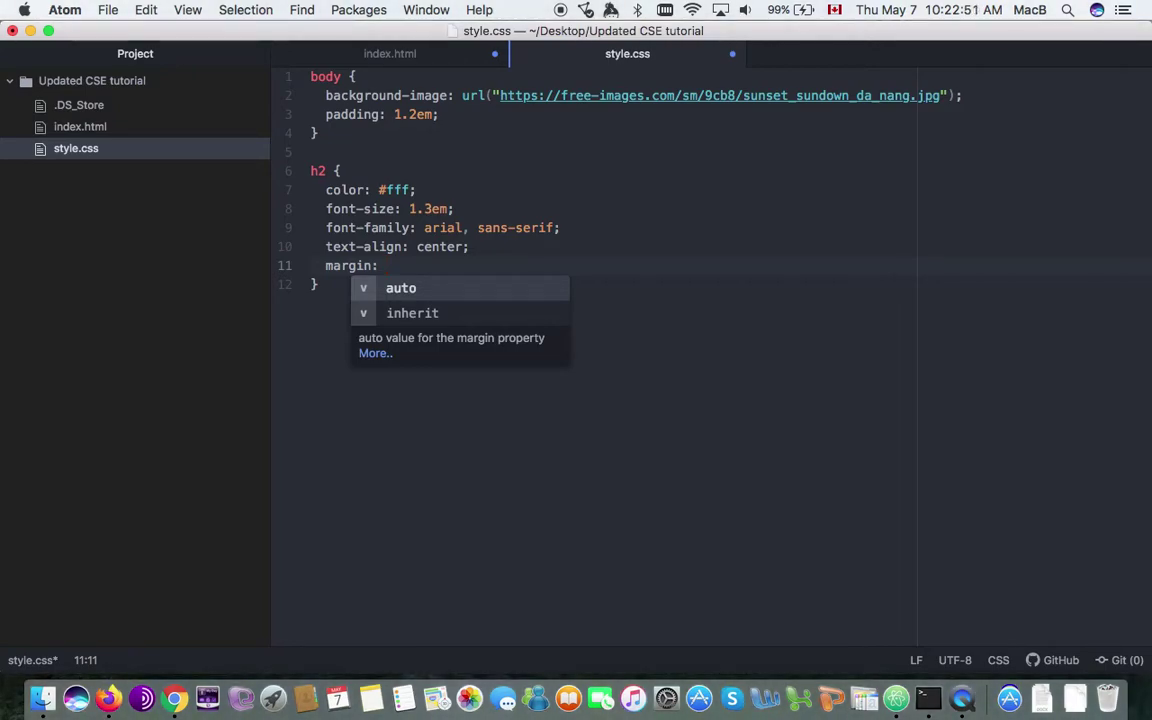
type("100")
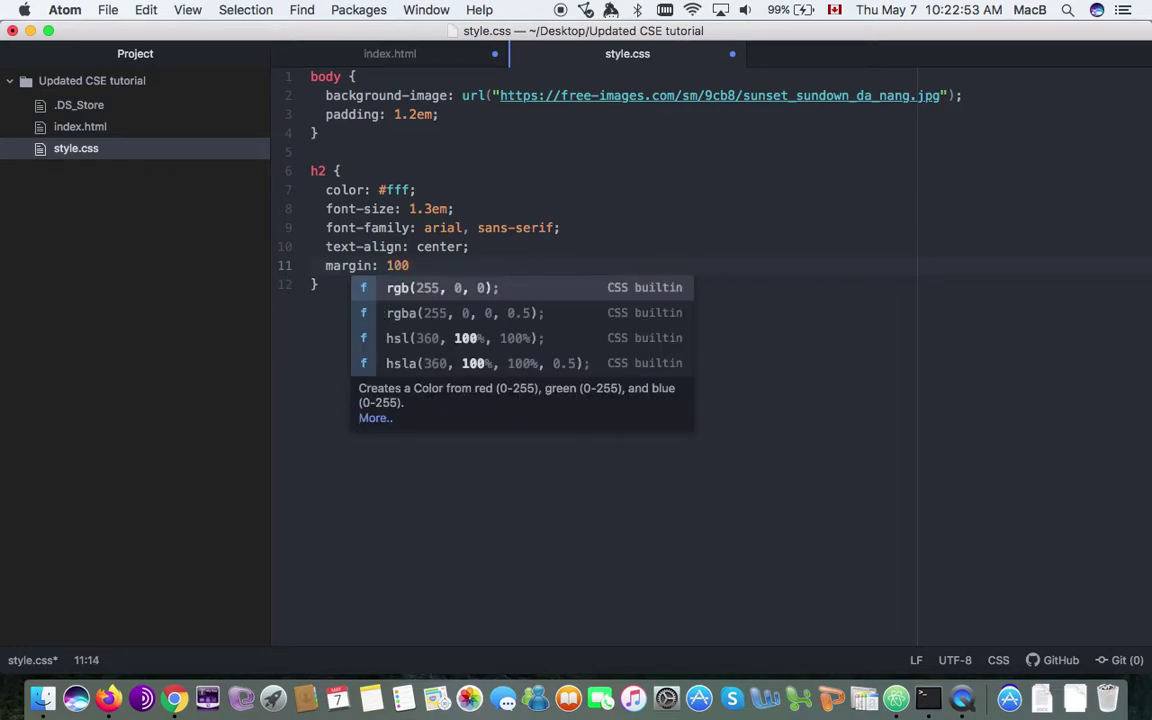
type("px;")
key("Down")
key("Return")
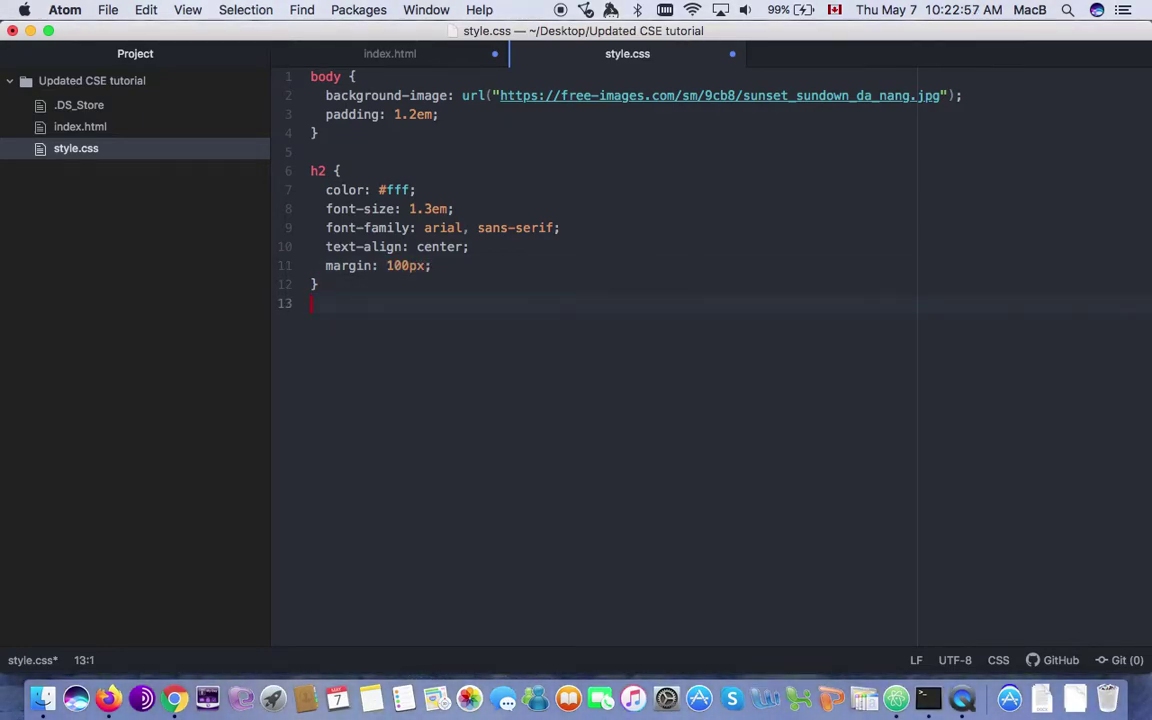
left_click(79, 128)
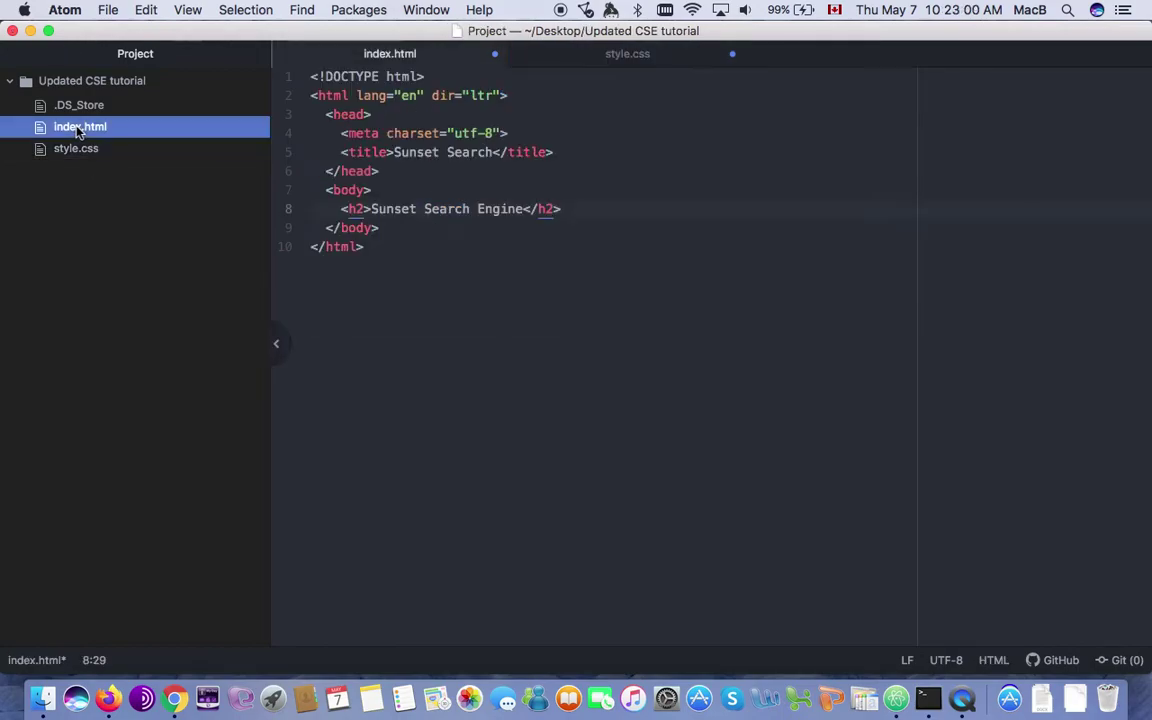
Minimize Atom and run 'open index.html' in Terminal to load the page in Firefox.
left_click(30, 31)
type("open in")
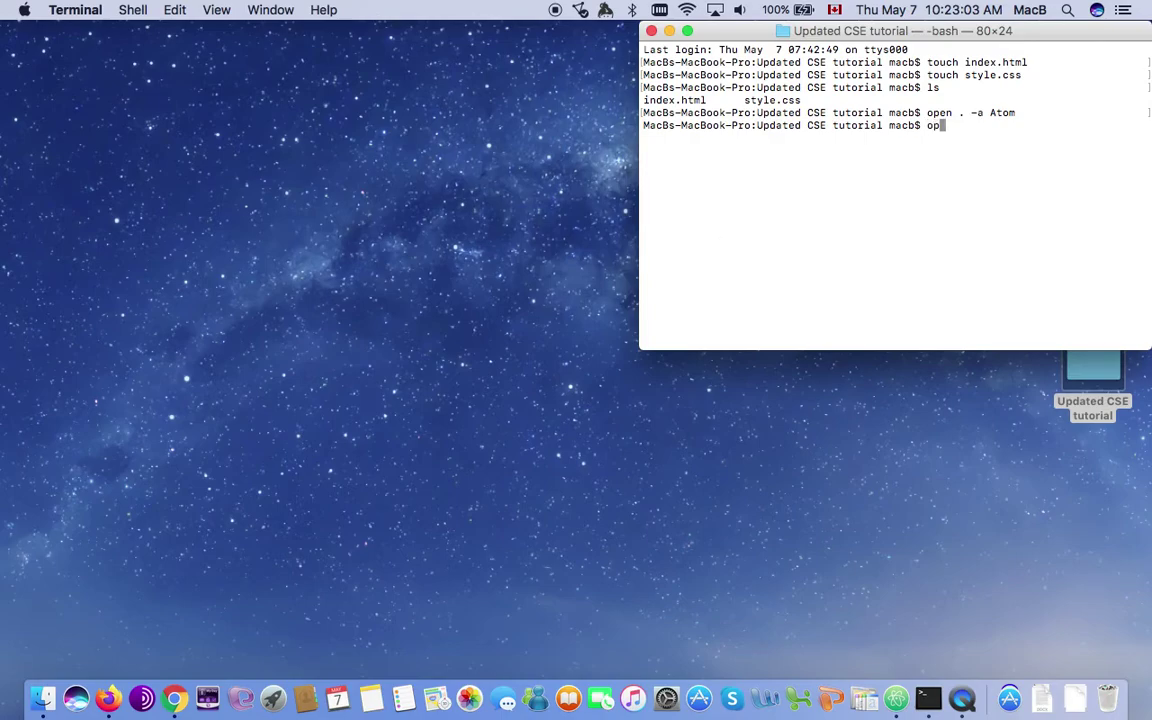
type("dex.html")
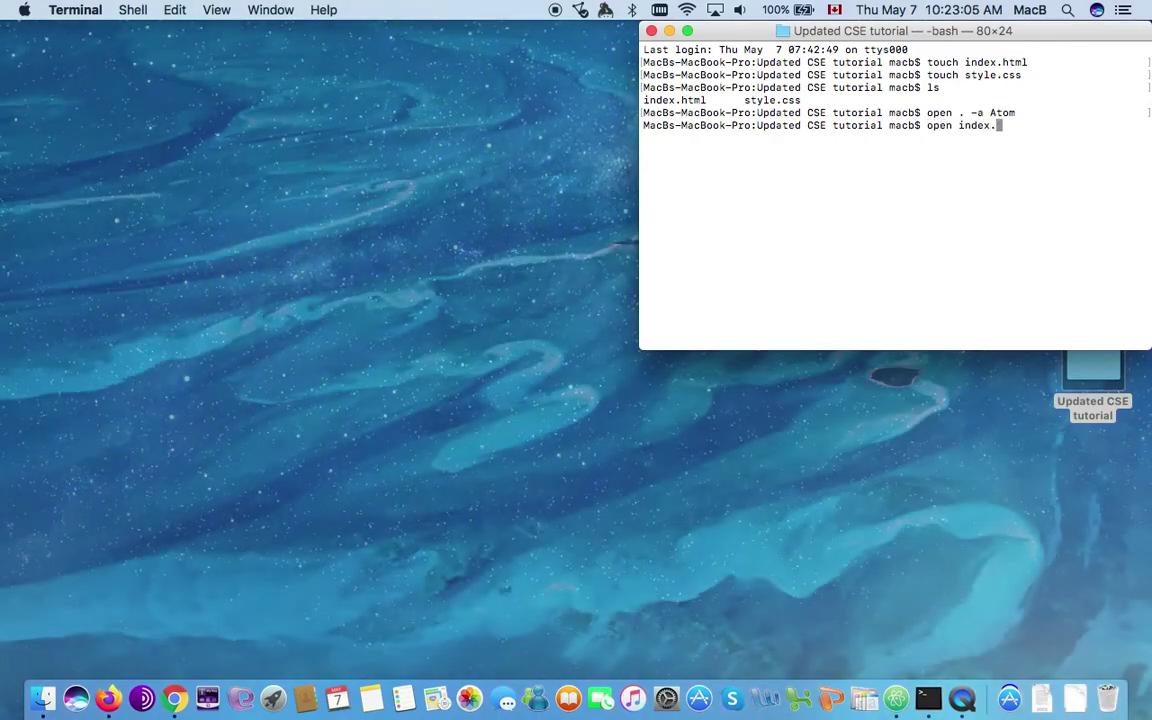
key("Return")
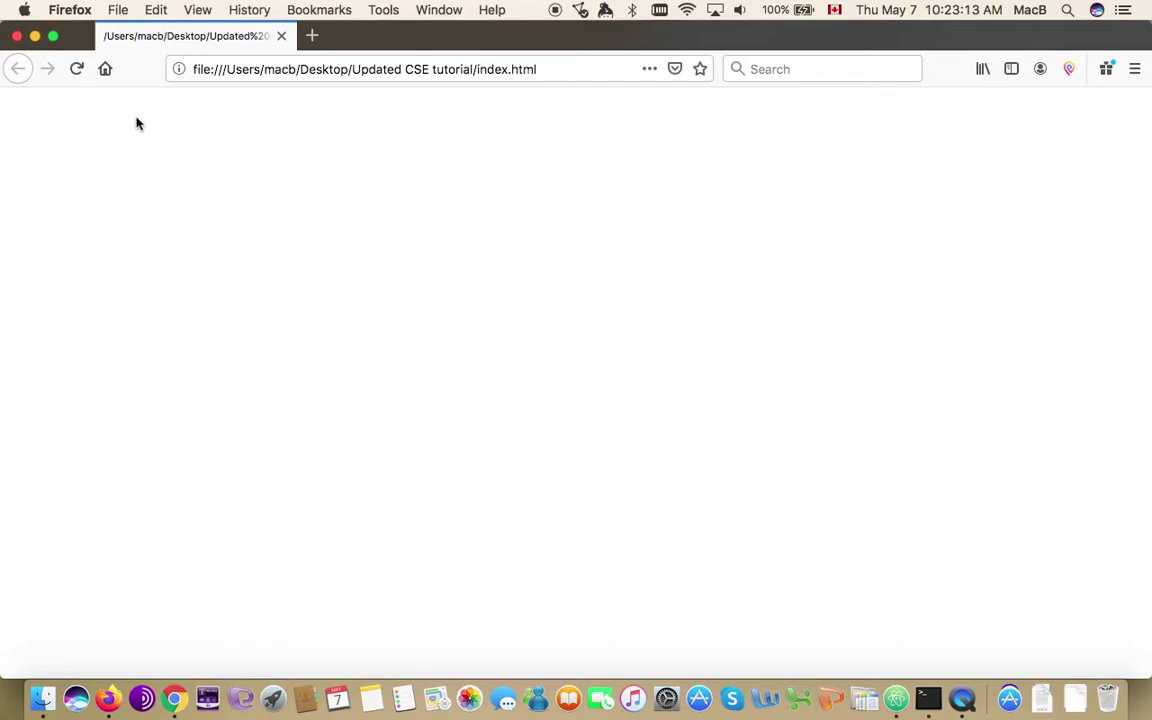
Reload Firefox to show the plain 'Sunset Search Engine' heading, then minimize the browser.
left_click(35, 37)
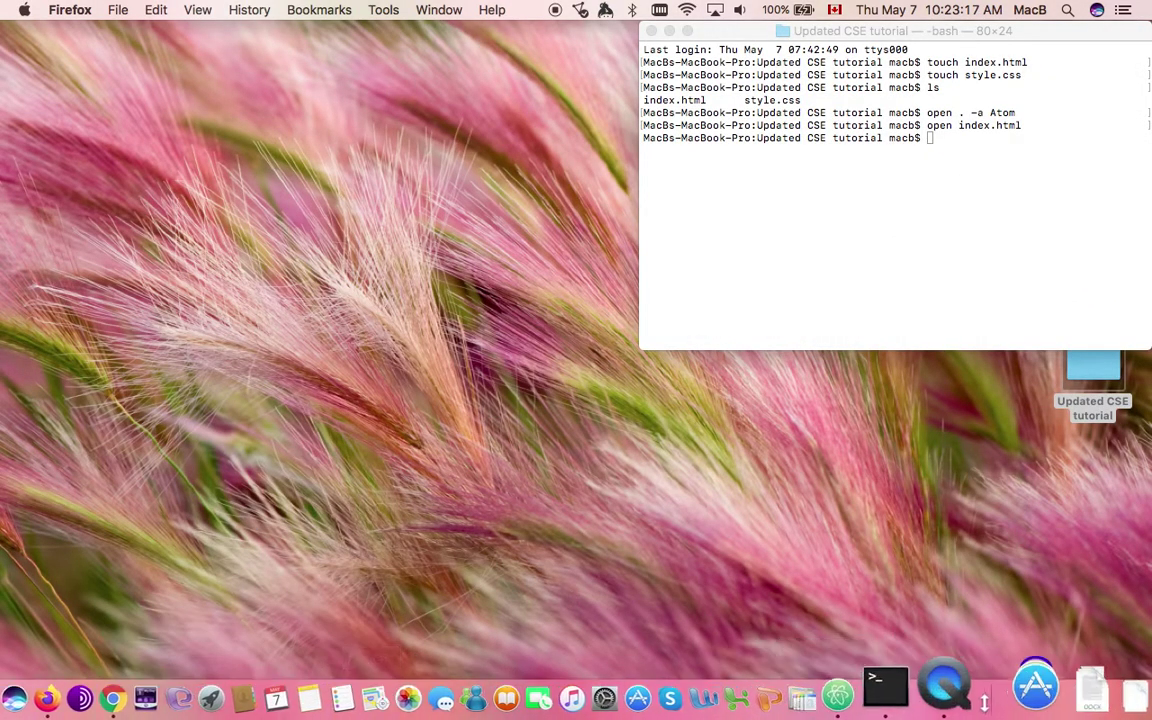
left_click(897, 708)
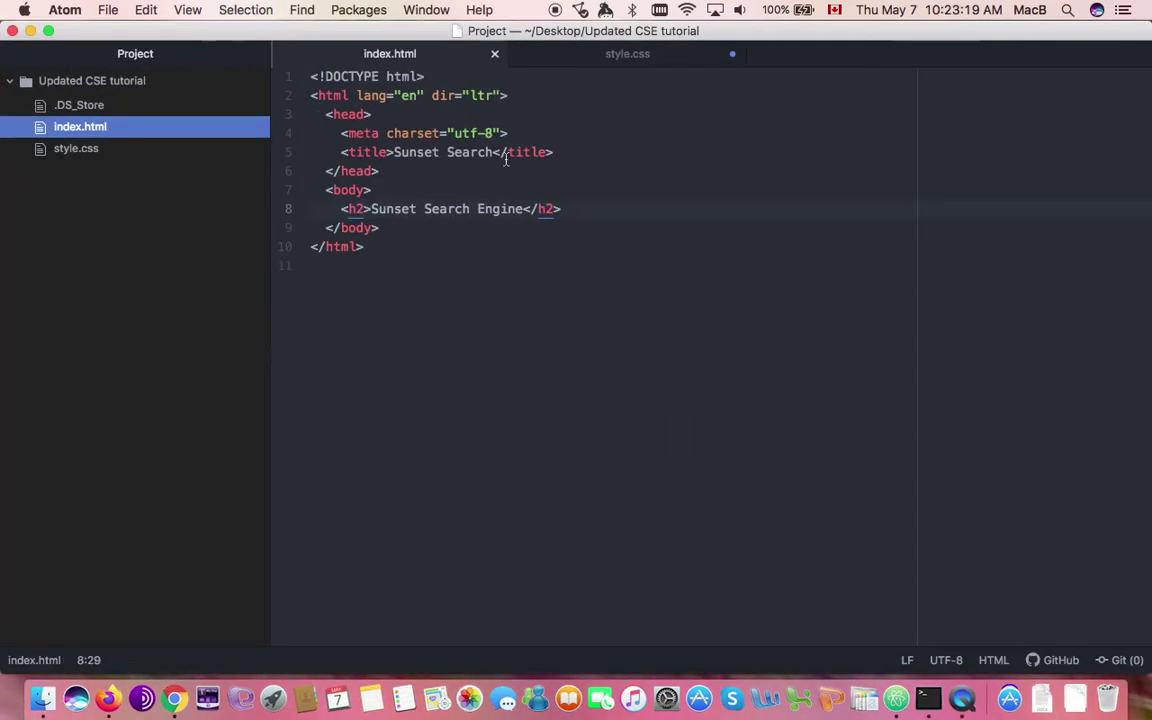
left_click(543, 60)
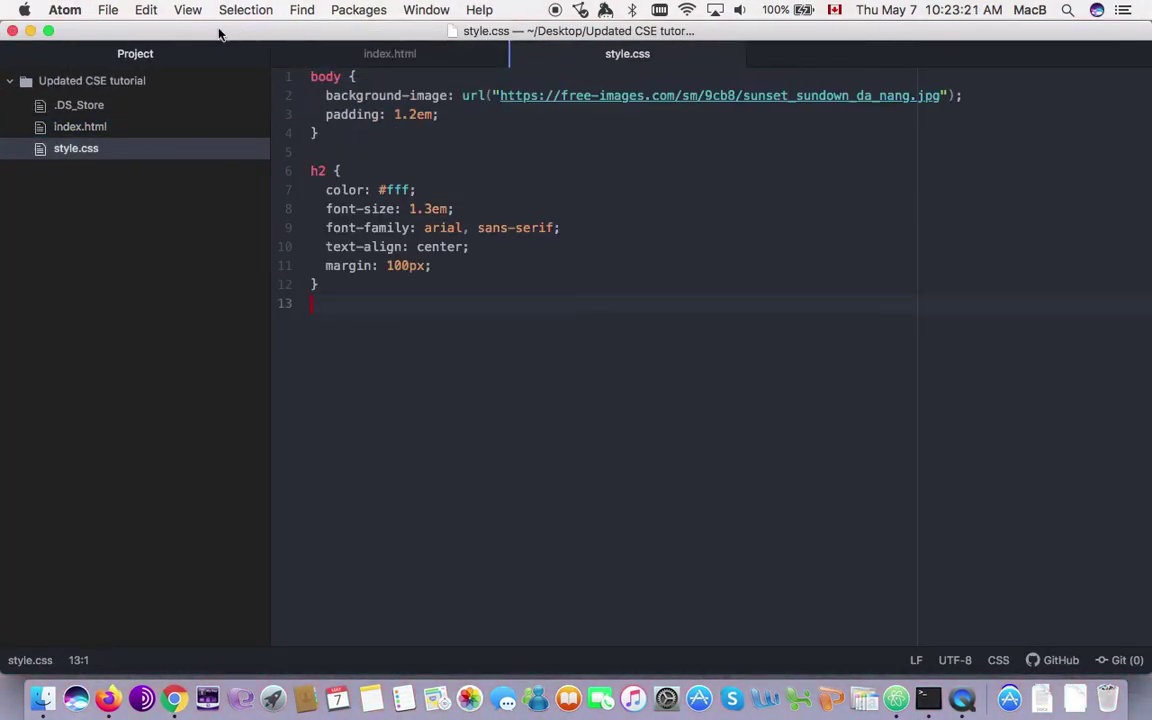
left_click(30, 31)
left_click(112, 684)
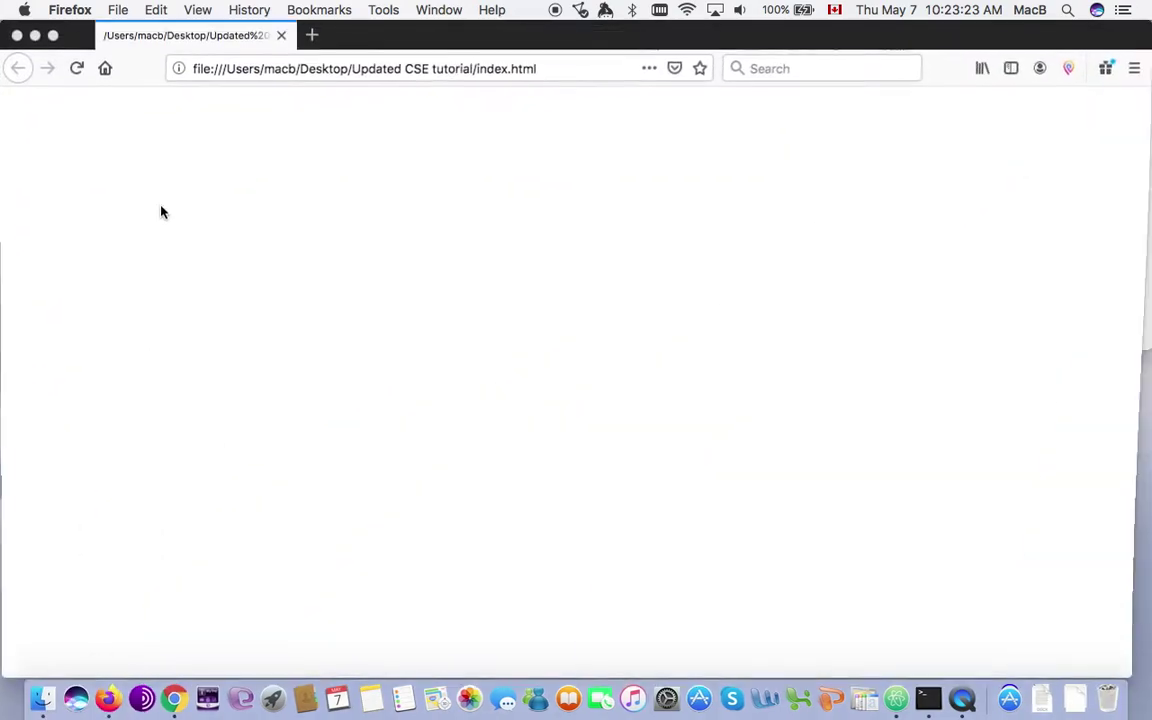
left_click(76, 68)
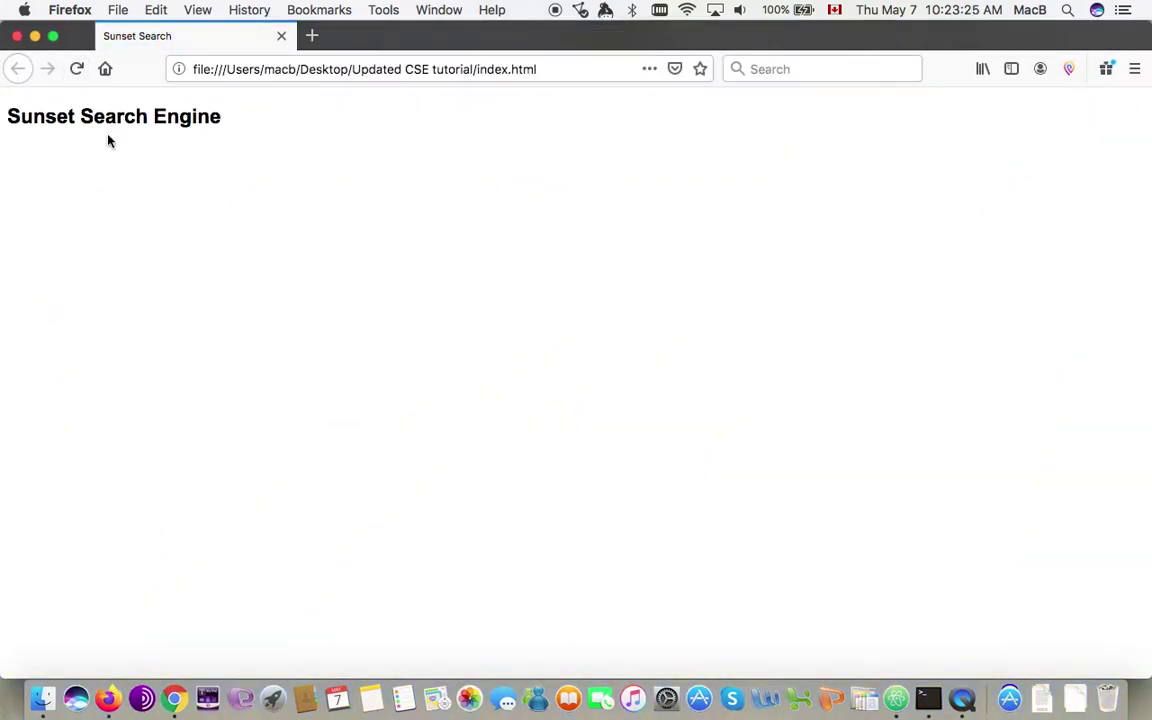
left_click(34, 36)
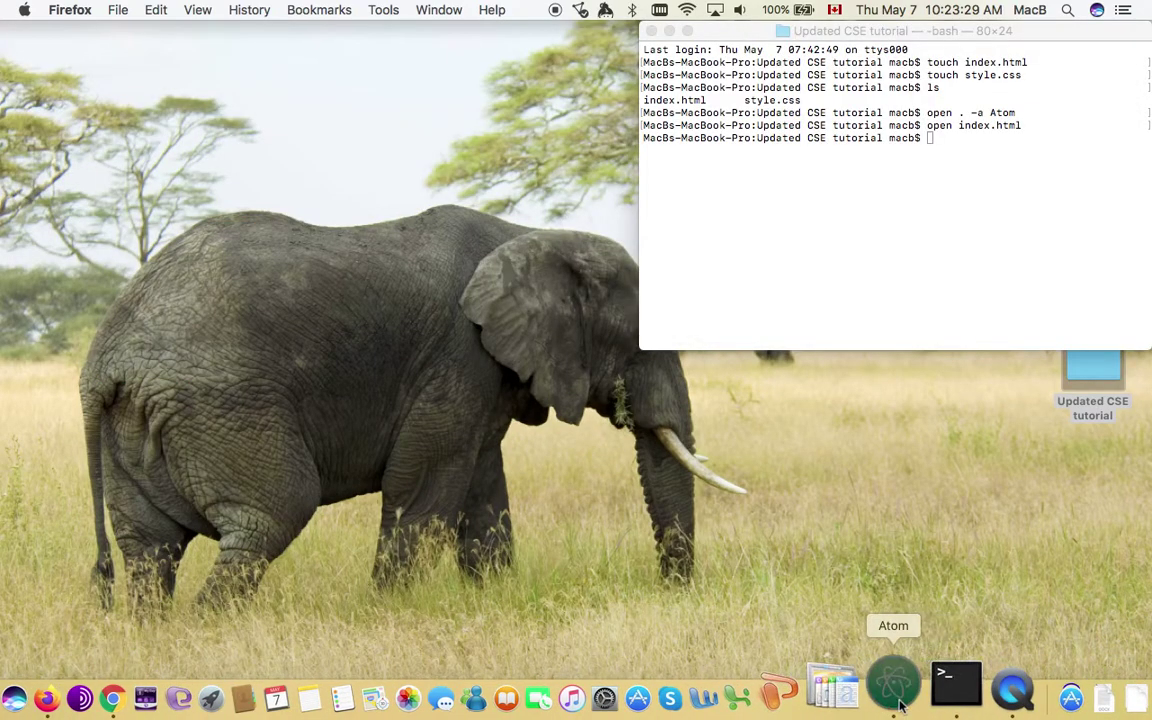
Bring Atom forward and place the cursor at the end of index.html's title line.
left_click(892, 680)
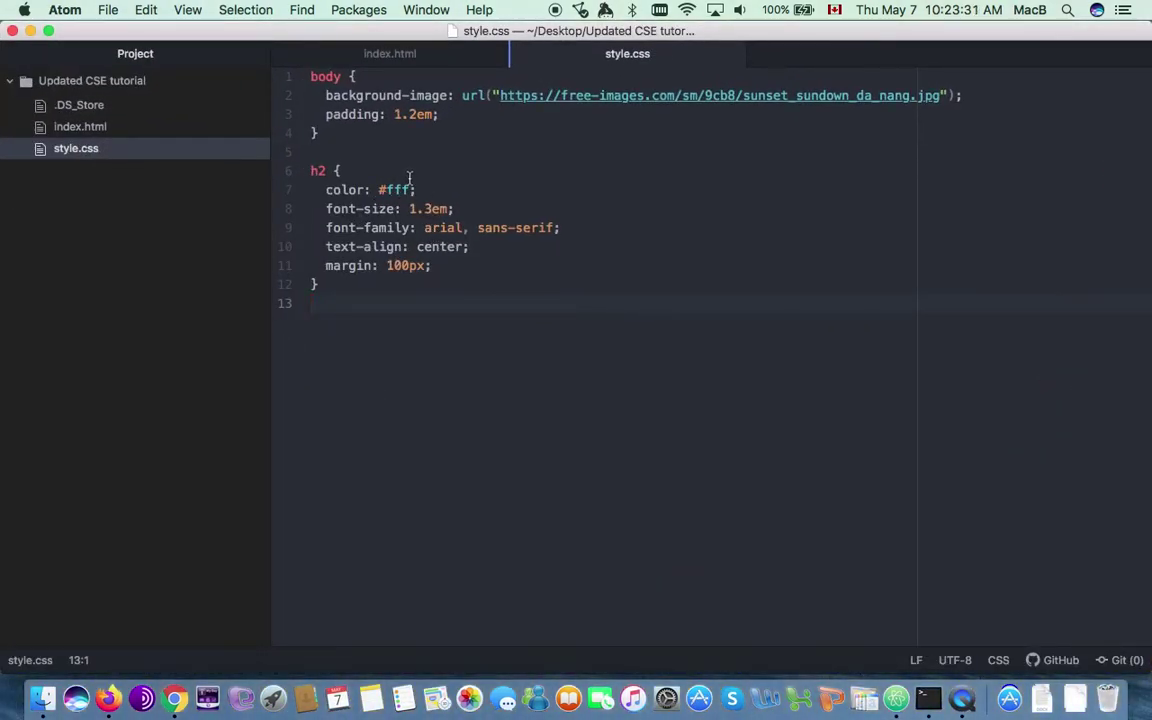
left_click(406, 193)
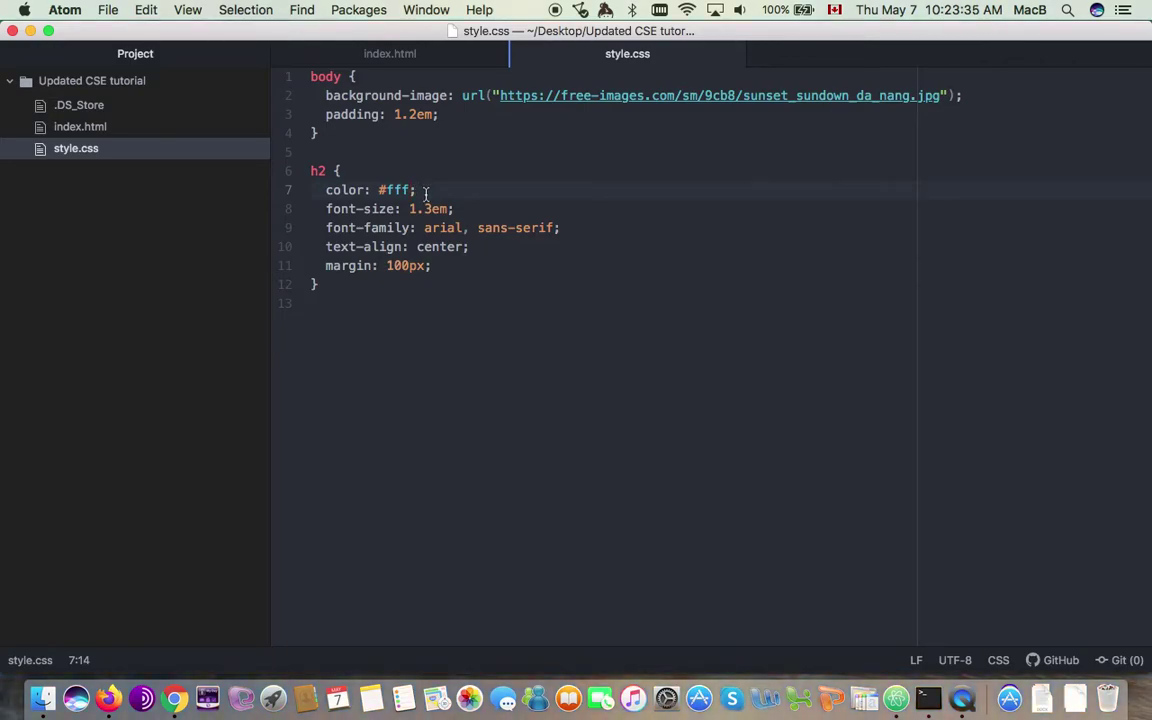
left_click(121, 128)
left_click(194, 150)
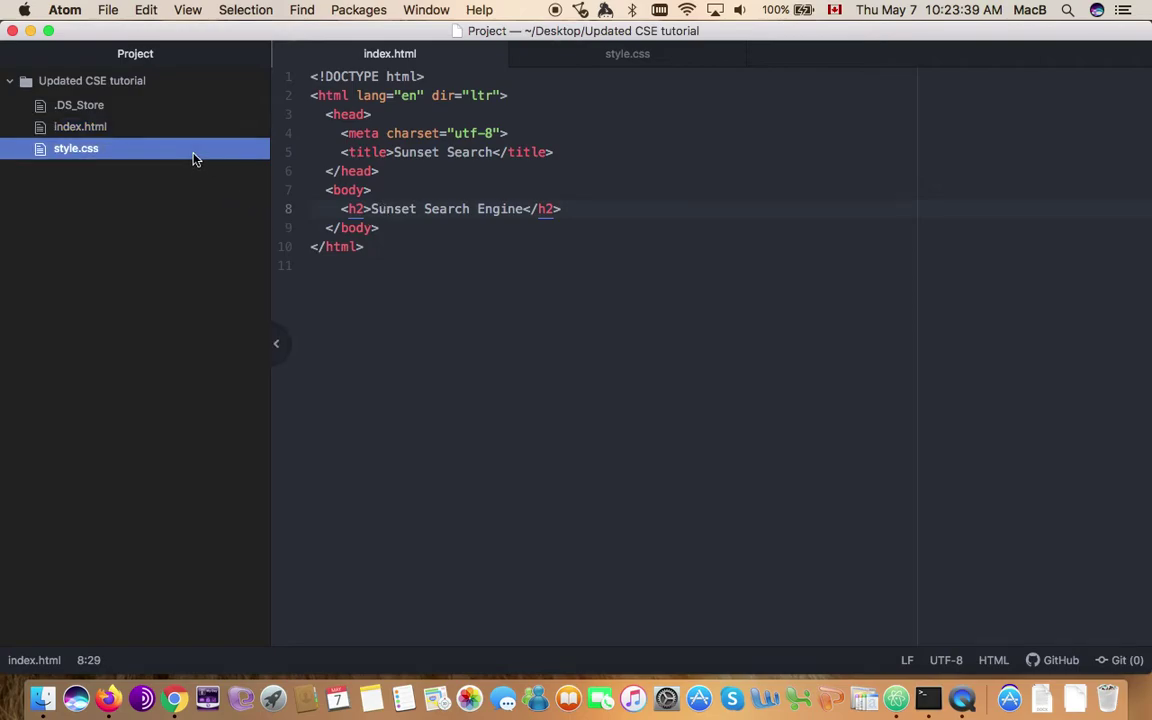
left_click(188, 130)
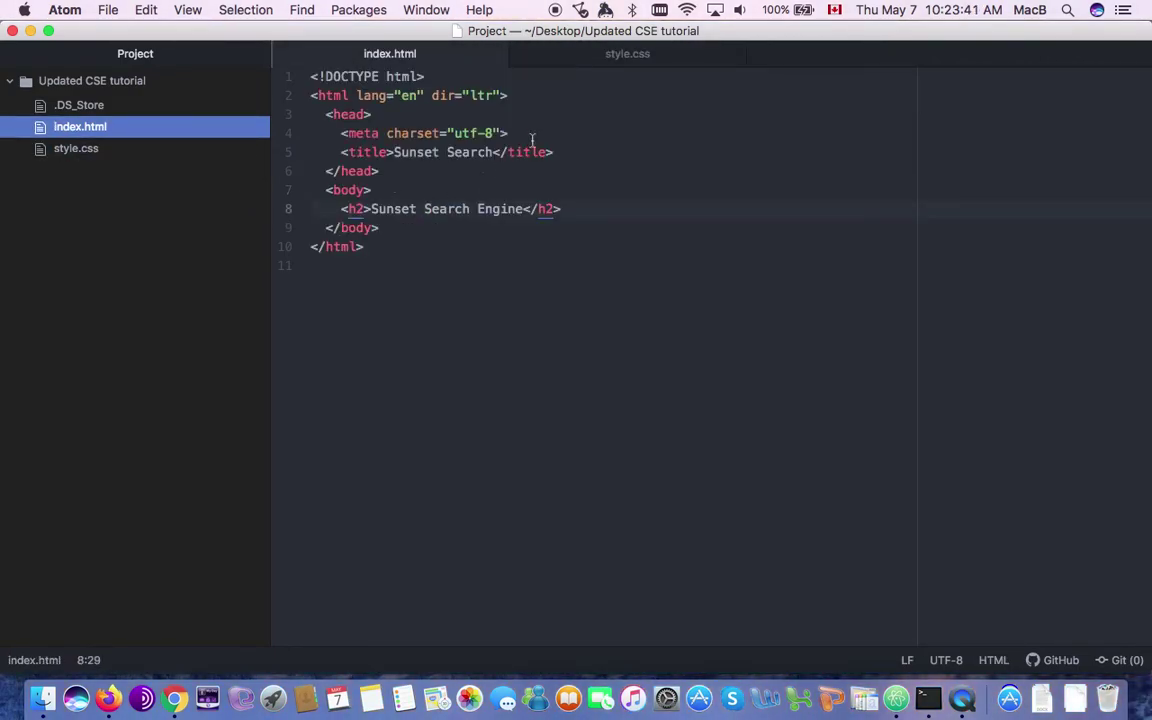
left_click(568, 163)
left_click(568, 150)
Insert a stylesheet link element below the title, replacing its /css/master.css href with style.
key("Return")
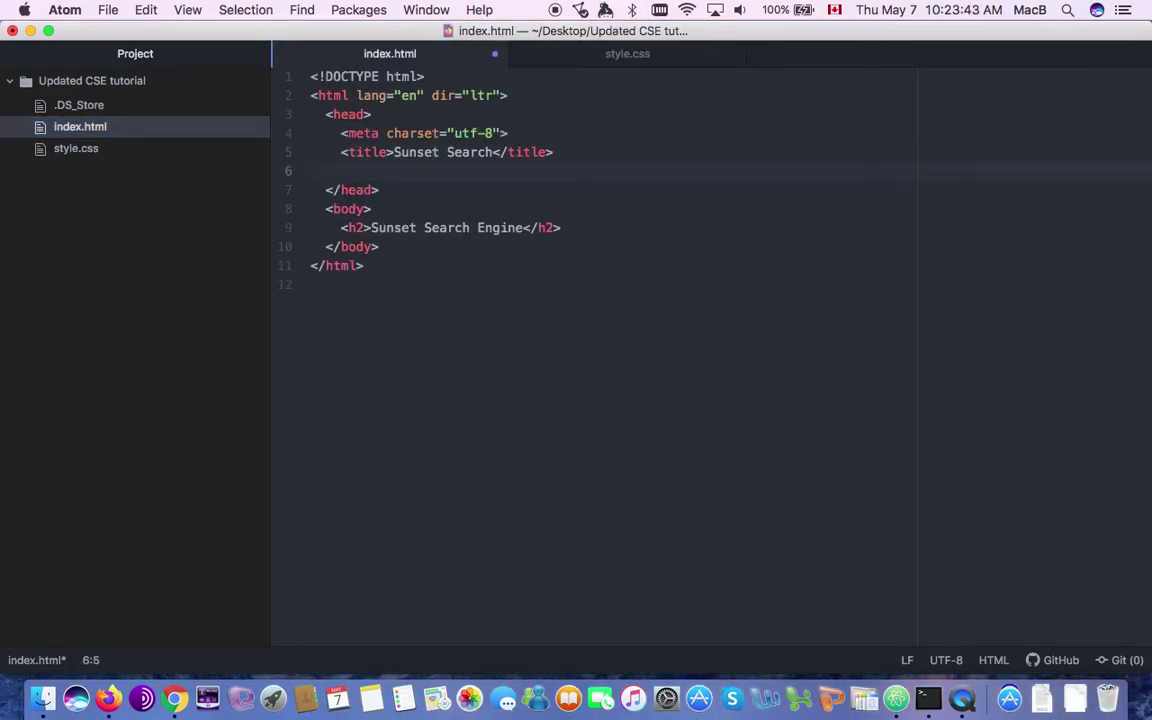
type("li")
key("Tab")
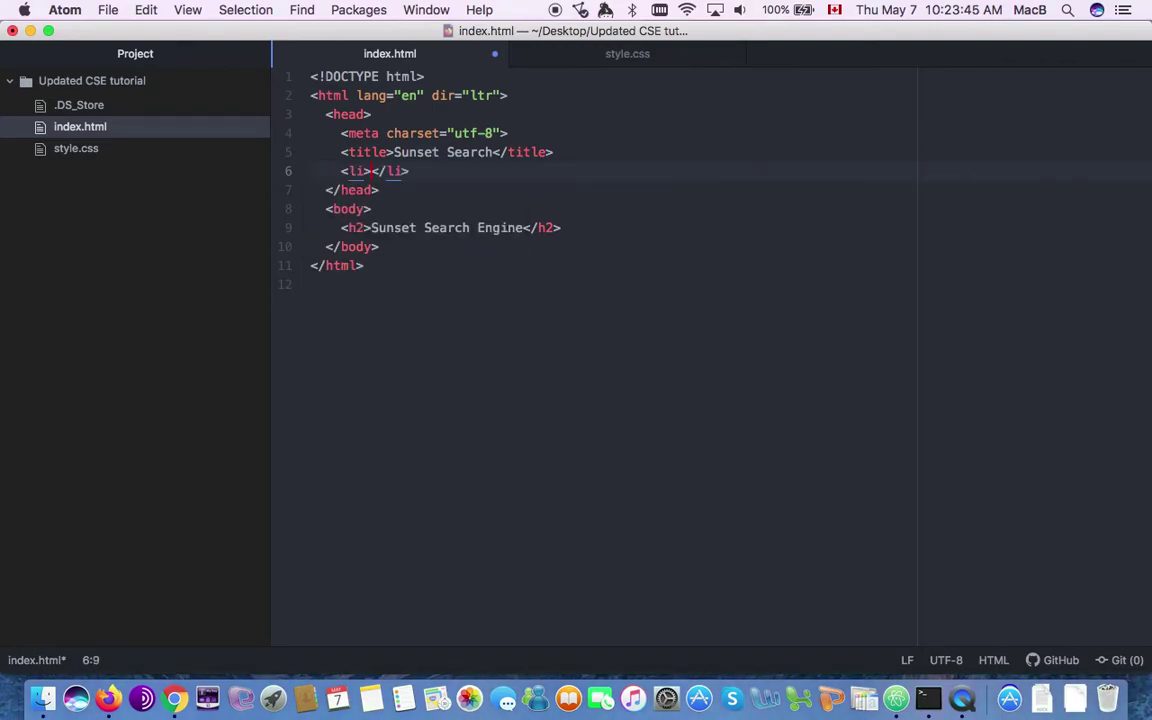
key("BackSpace")
key("BackSpace")
key("BackSpace")
key("BackSpace")
key("BackSpace")
key("BackSpace")
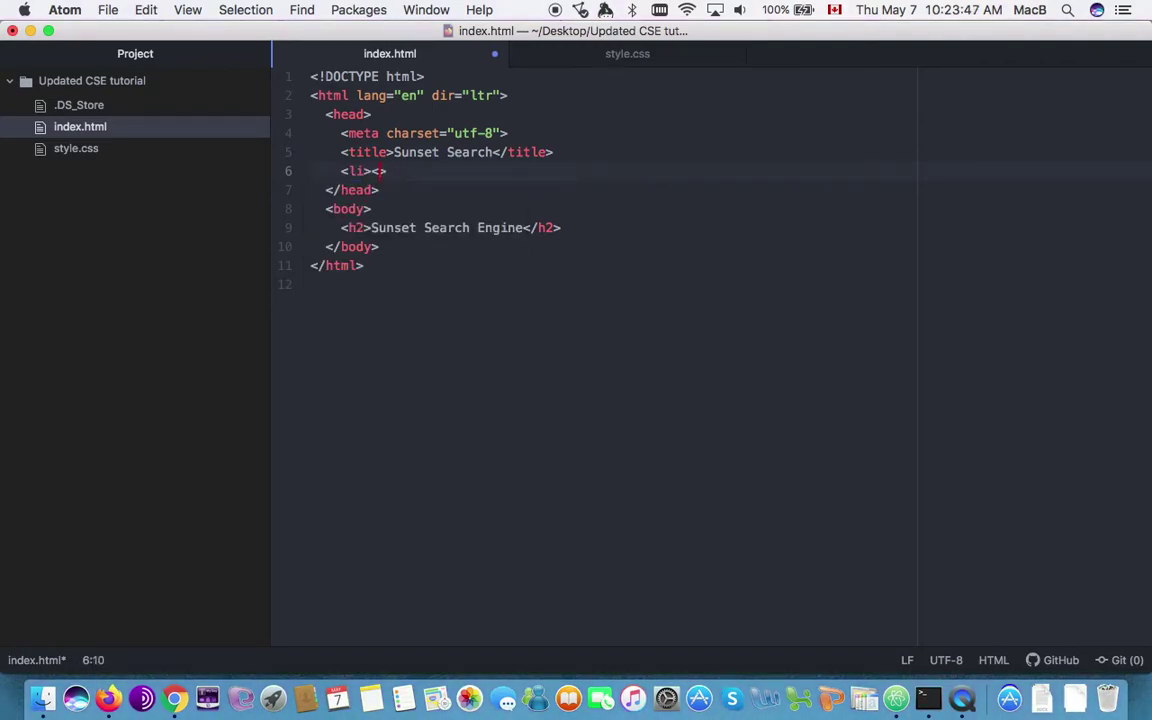
type("link")
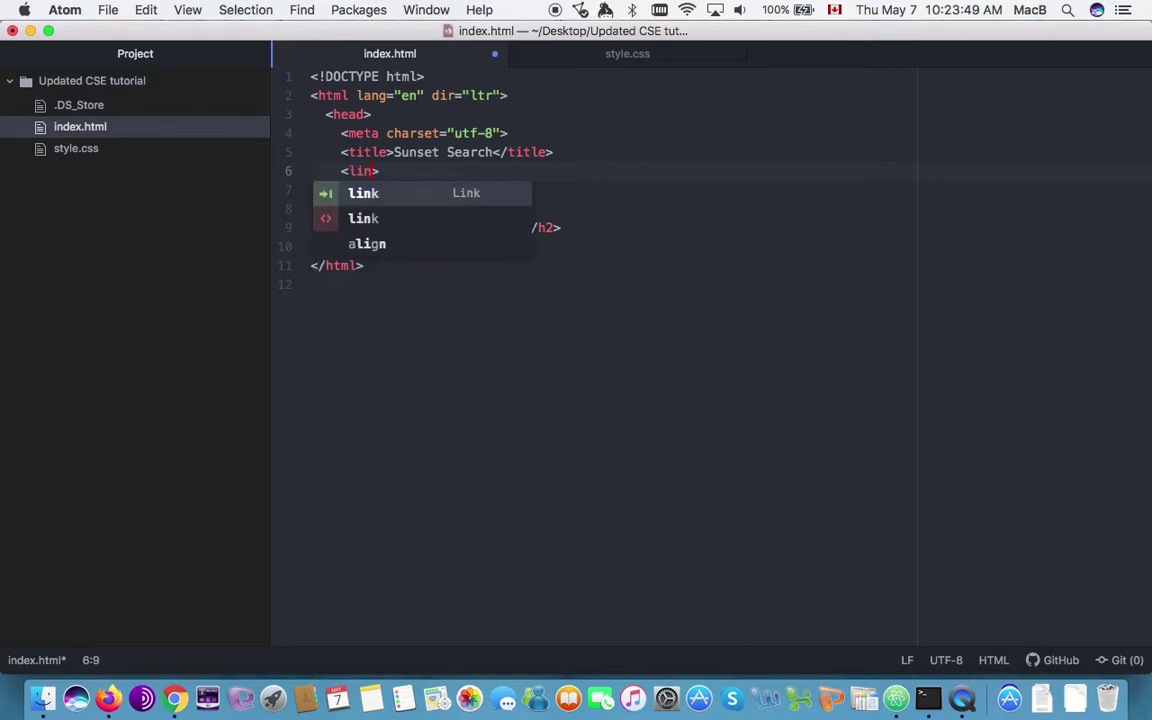
key("Tab")
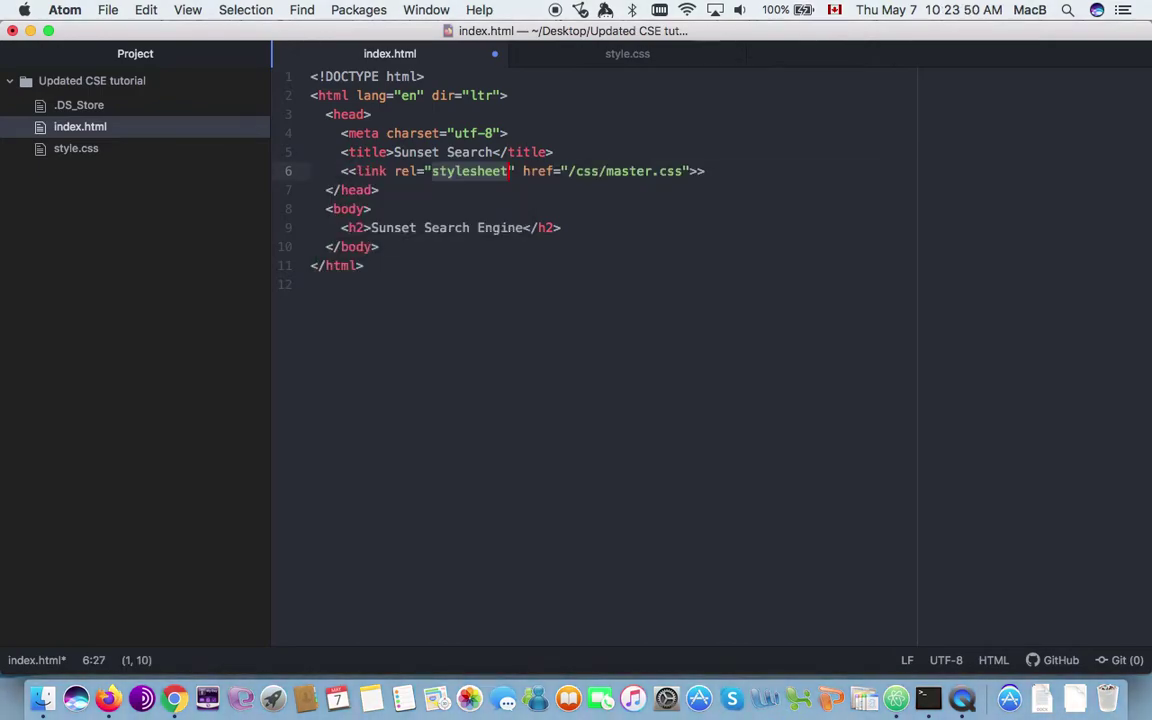
left_click(573, 171)
left_click_drag(568, 171, 681, 168)
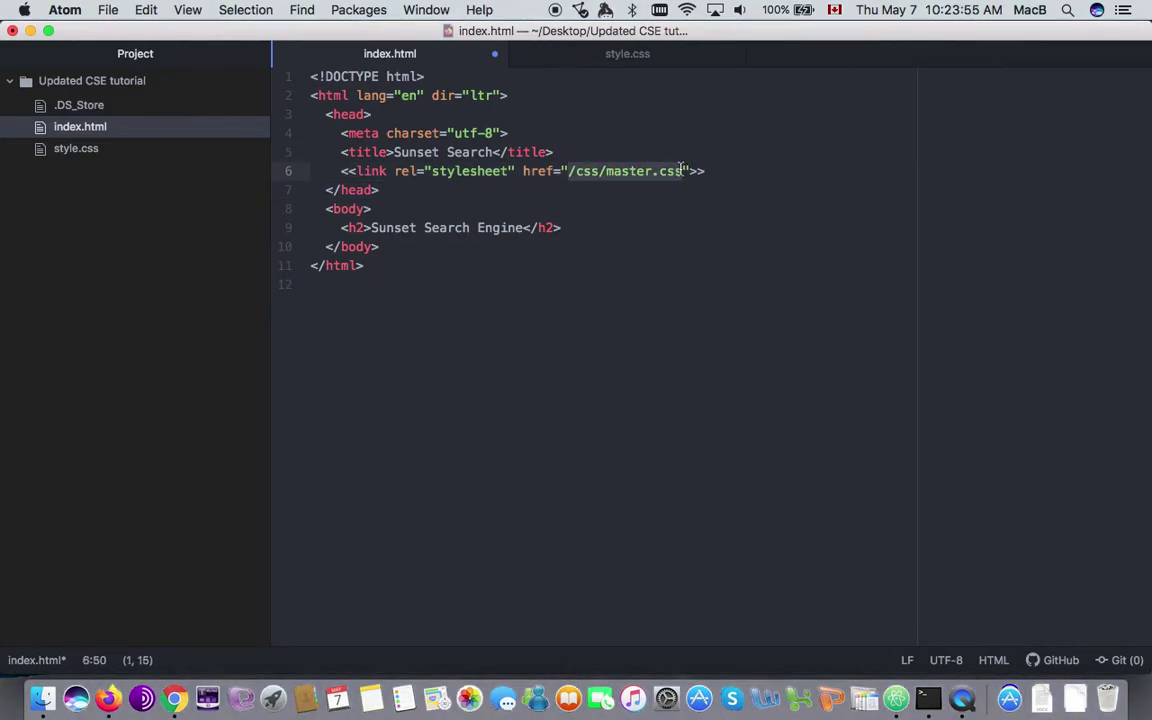
type("./st")
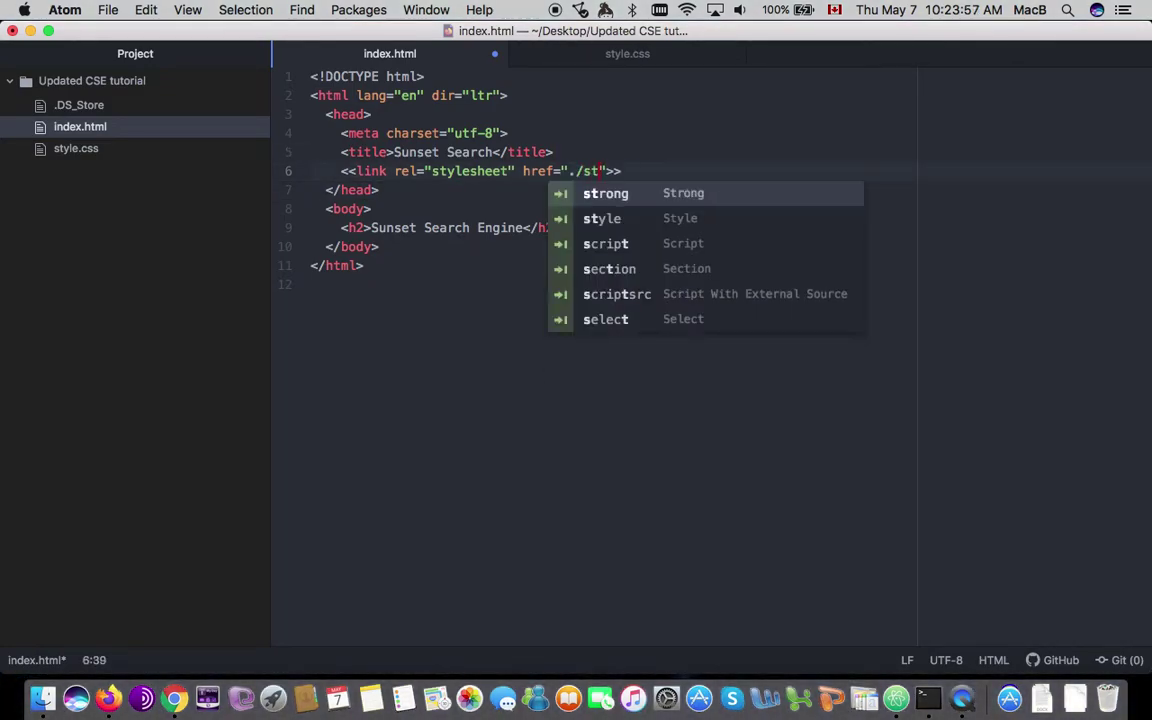
key("Down")
key("Tab")
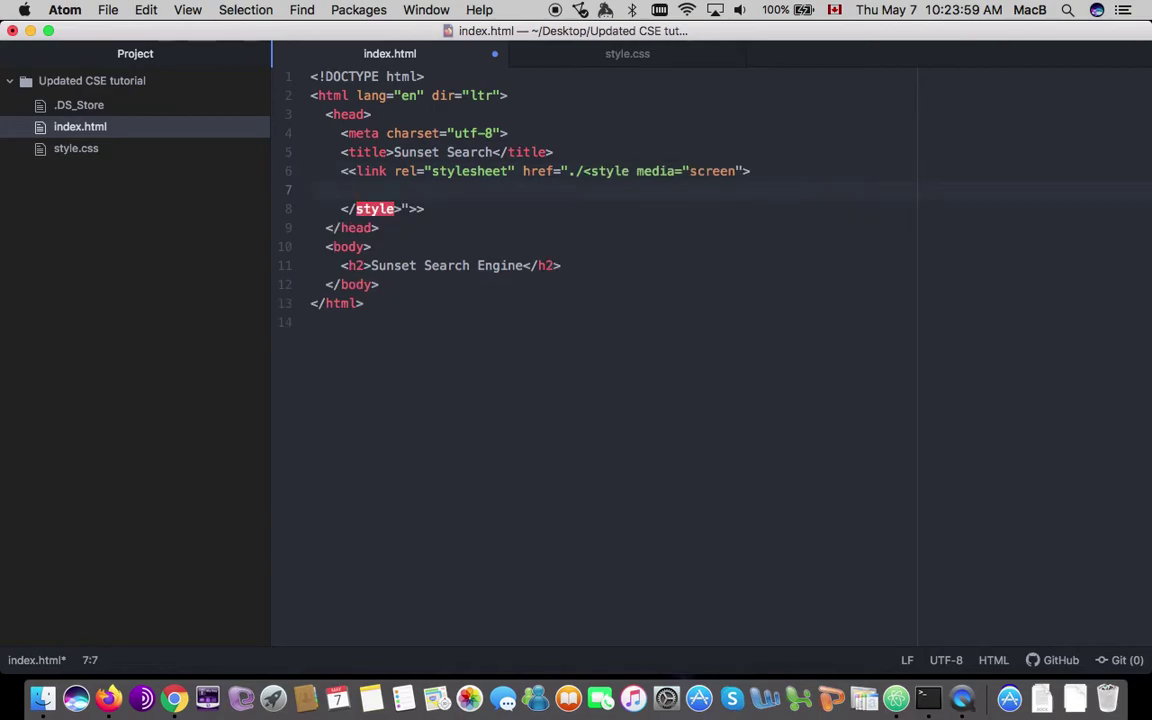
key("BackSpace")
key("BackSpace")
key("BackSpace")
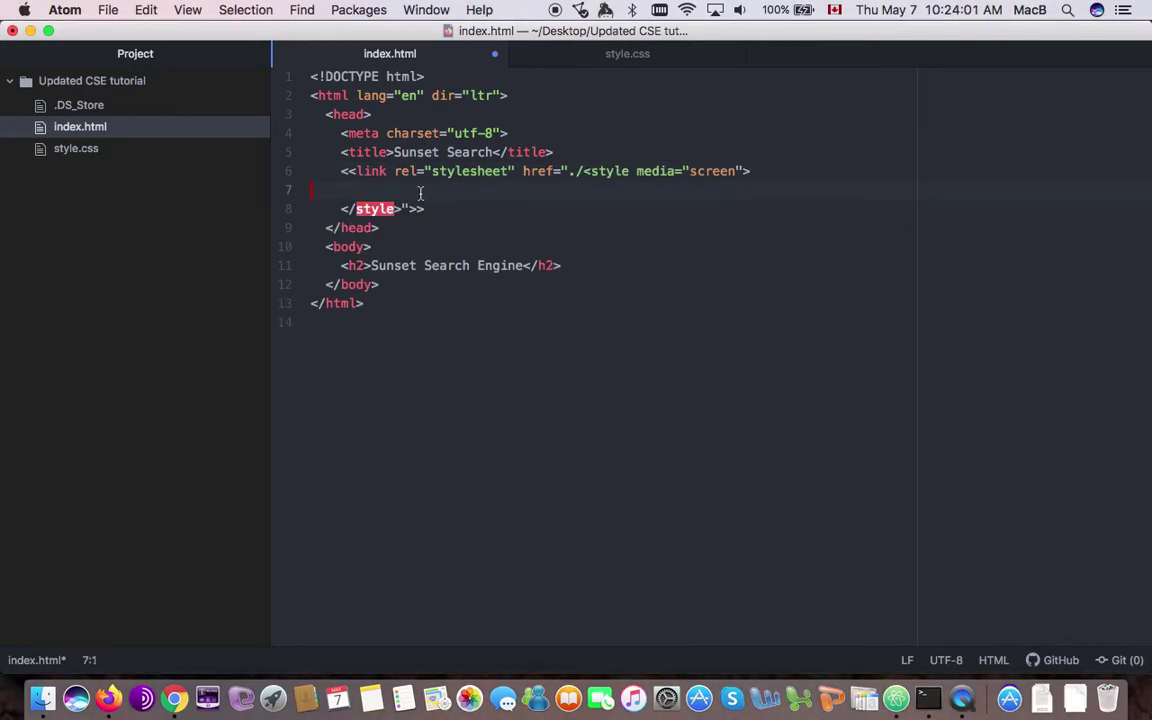
Remove the stray closing style line and extra '<', set href="style.css", drop 'screen', and save.
left_click_drag(341, 208, 445, 217)
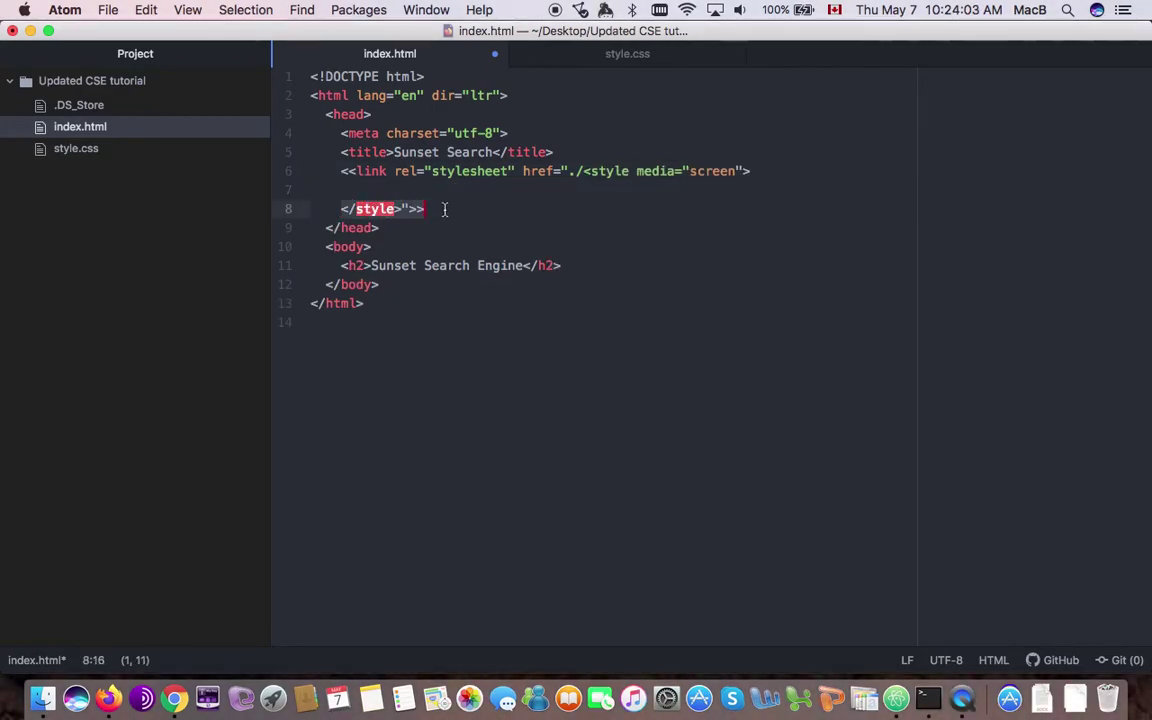
key("BackSpace")
key("BackSpace")
key("BackSpace")
key("BackSpace")
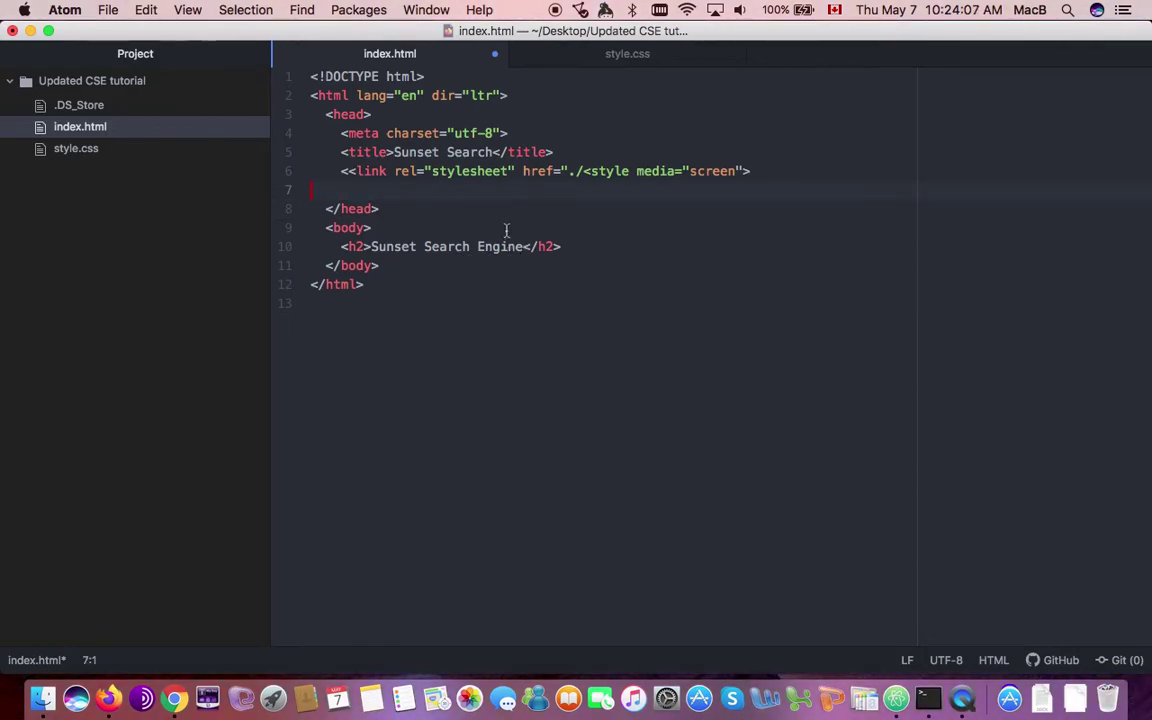
key("BackSpace")
left_click(348, 171)
key("BackSpace")
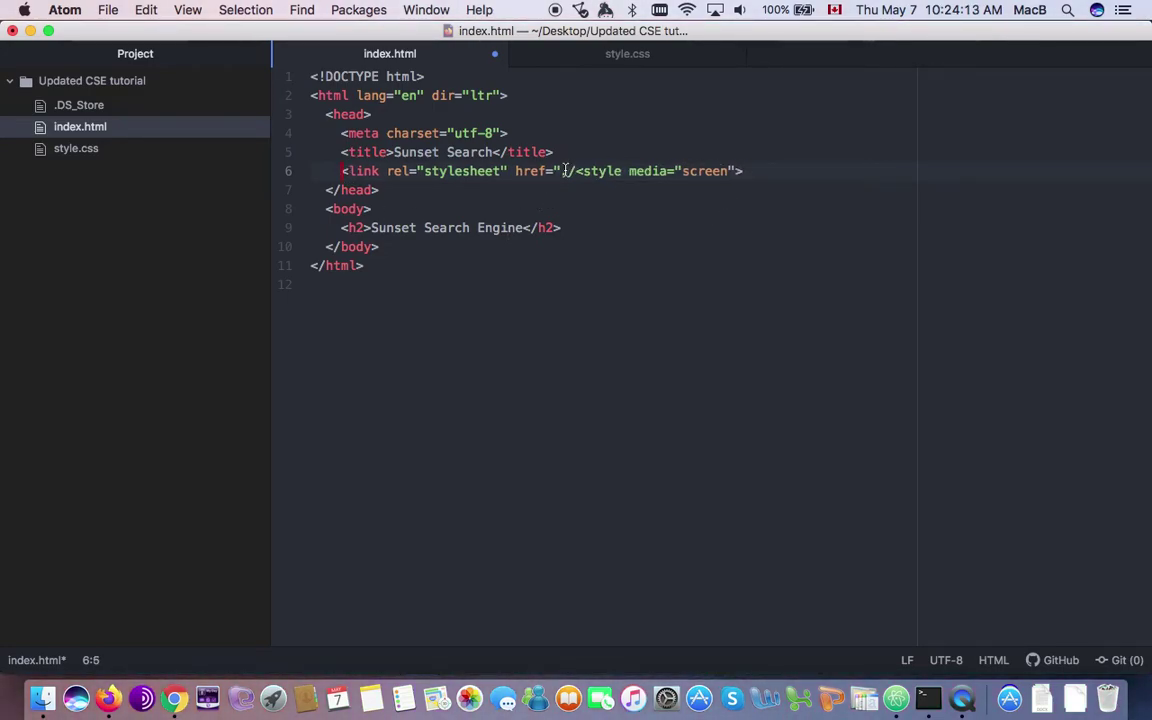
left_click_drag(638, 175, 674, 172)
type("style.css")
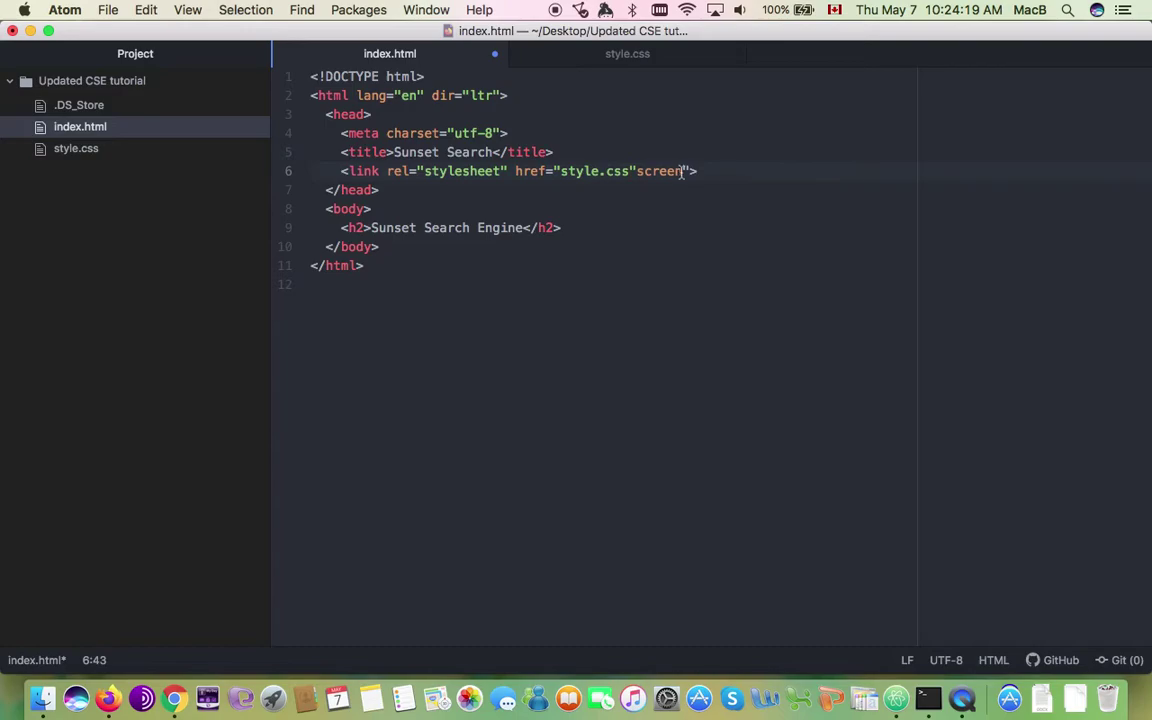
left_click_drag(690, 172, 640, 174)
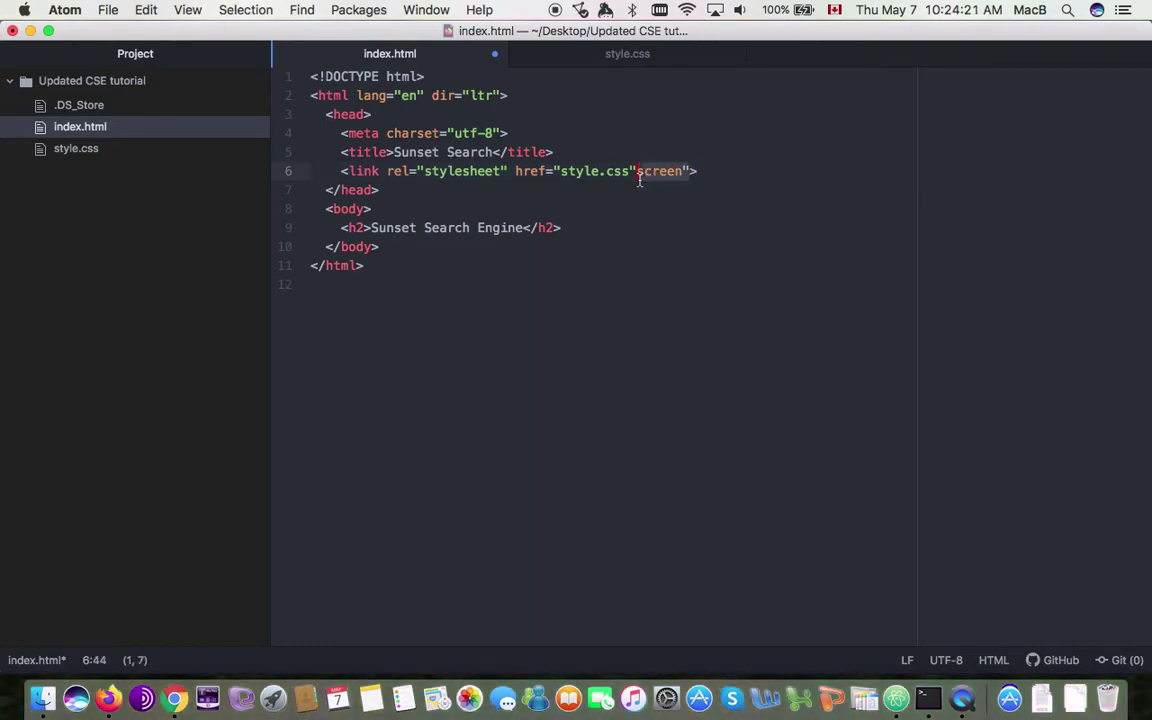
key("BackSpace")
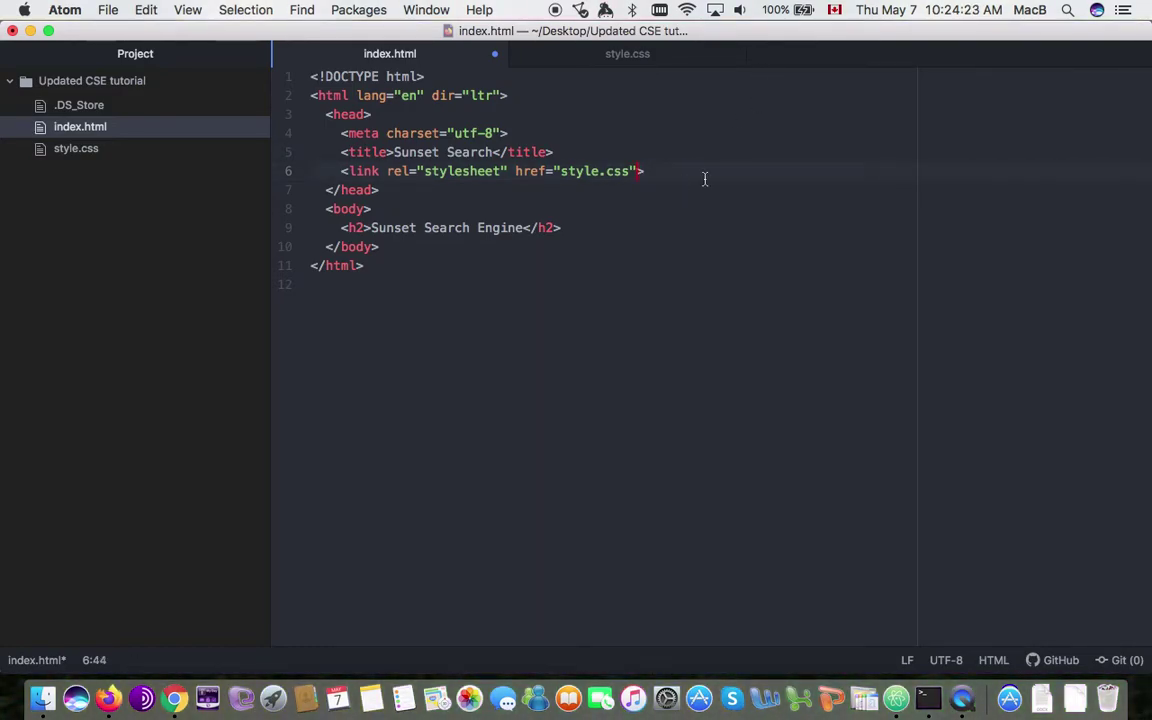
key("super+s")
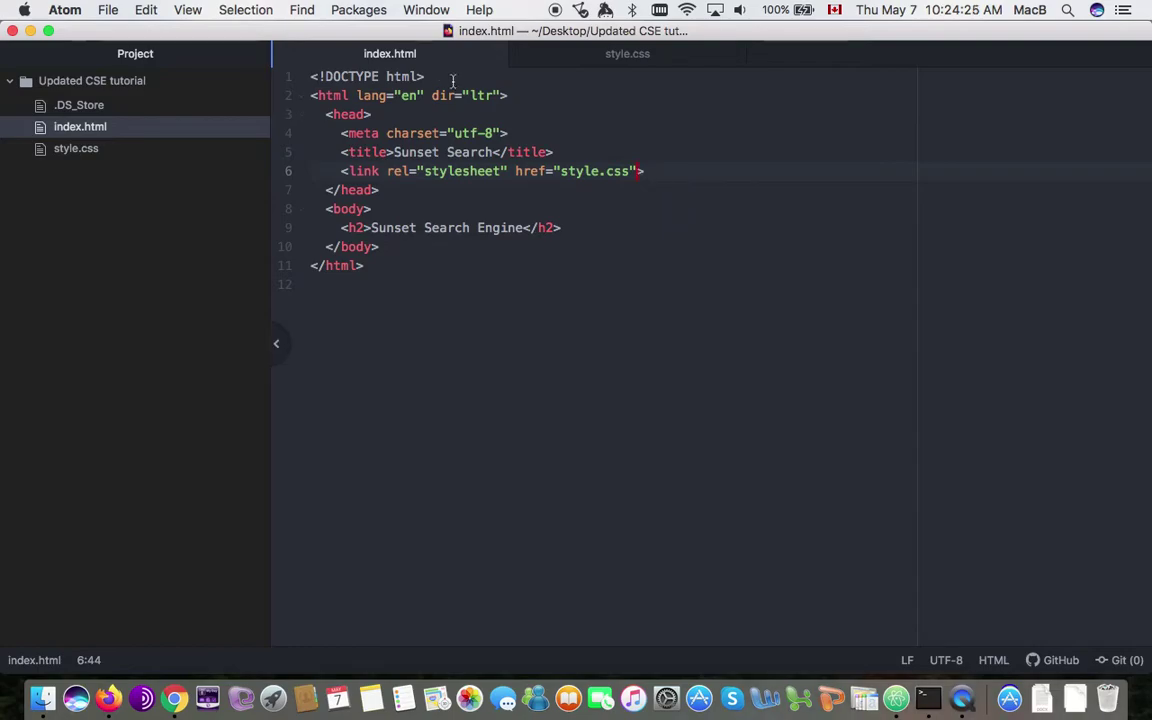
Reload Firefox to see the tiled sunset background and centered white heading, then minimize it.
left_click(573, 62)
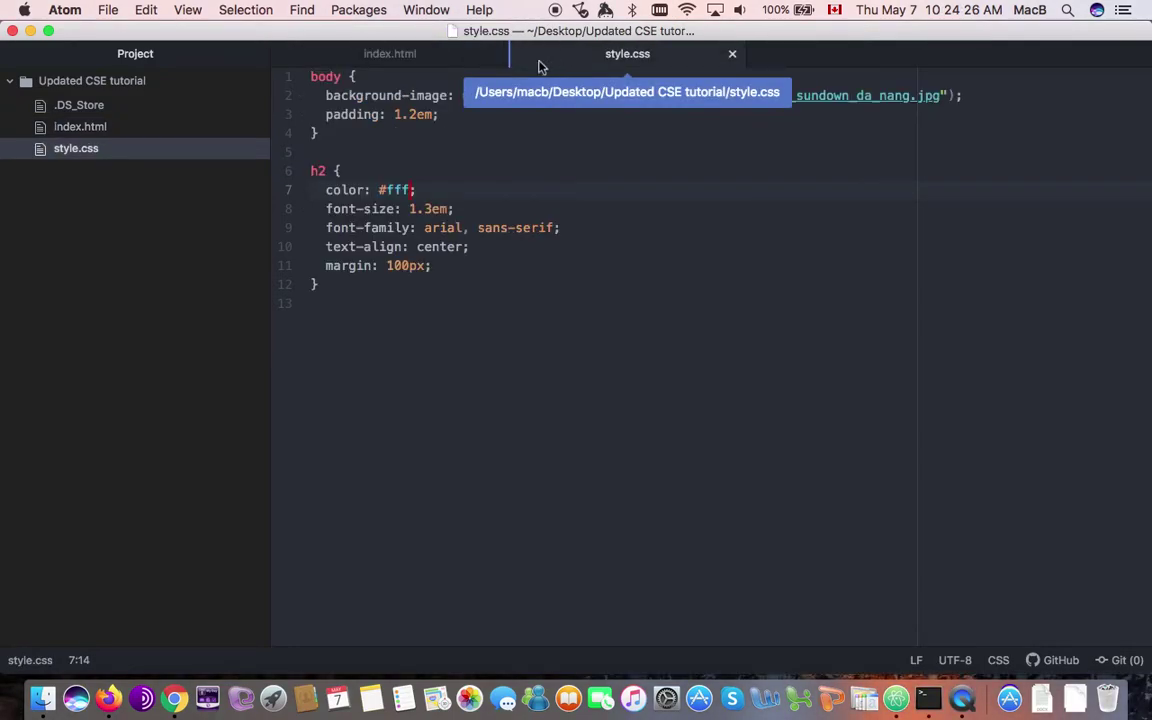
left_click(30, 30)
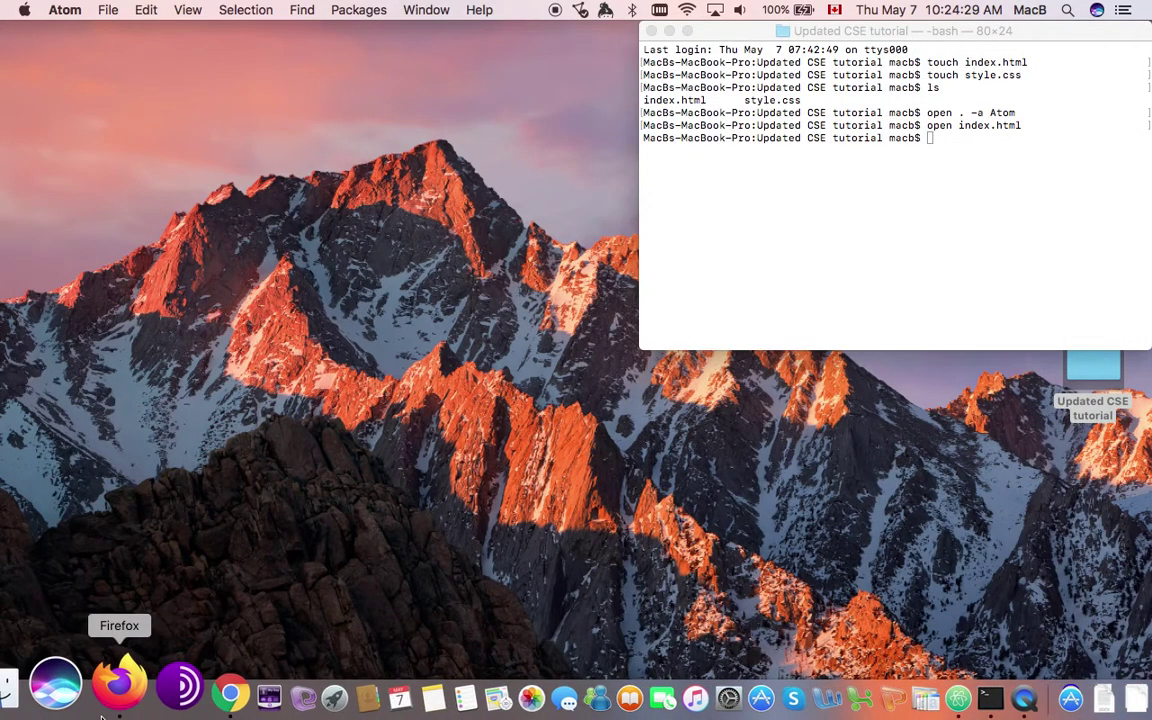
left_click(112, 695)
left_click(77, 69)
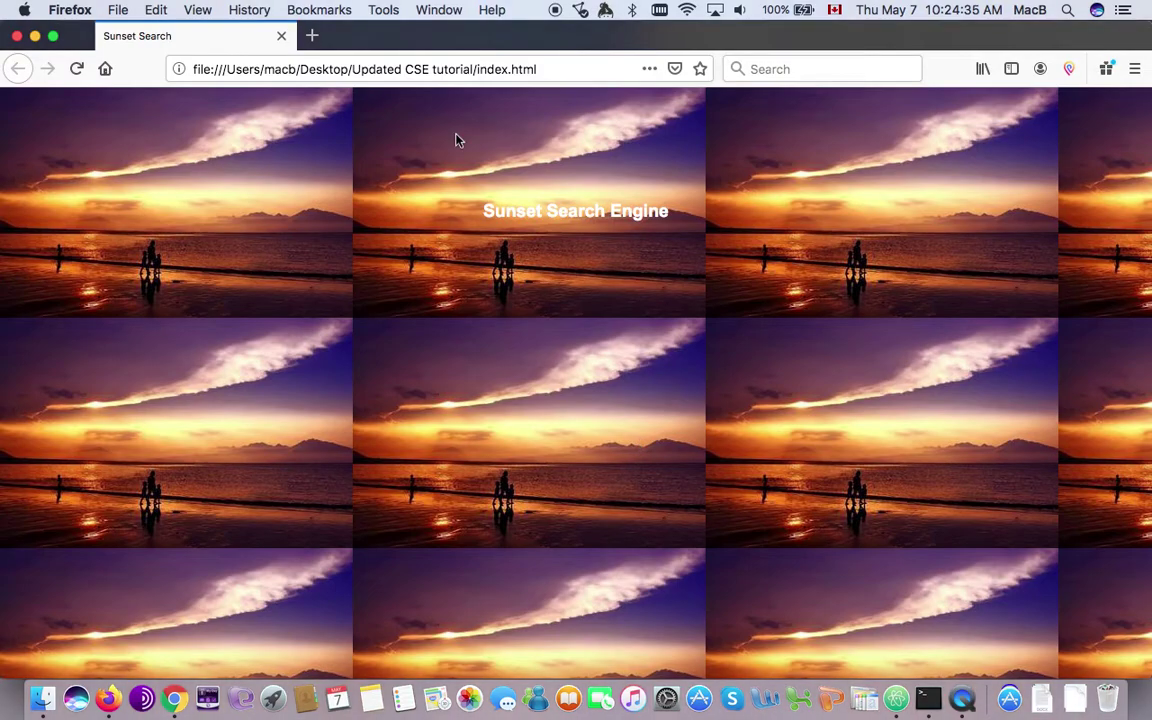
left_click(35, 36)
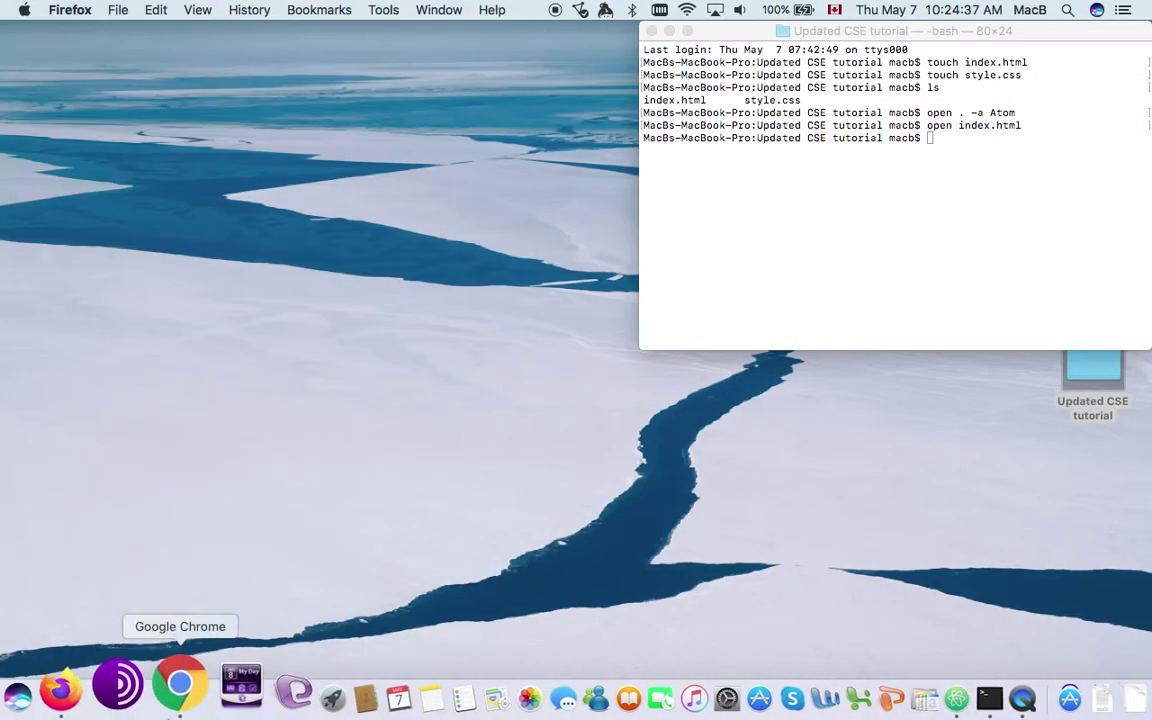
Bring up the Custom Search setup page in Chrome and scroll through it.
left_click(174, 696)
scroll(171, 365, "down", 5)
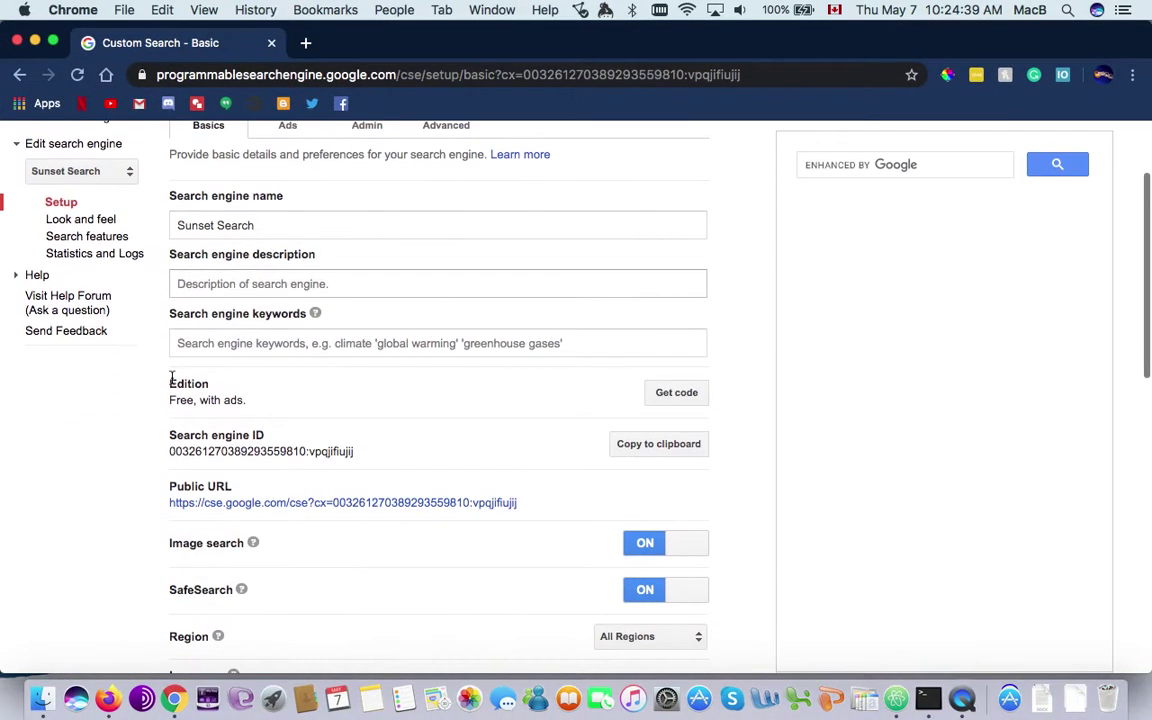
scroll(172, 381, "up", 3)
scroll(500, 335, "up", 3)
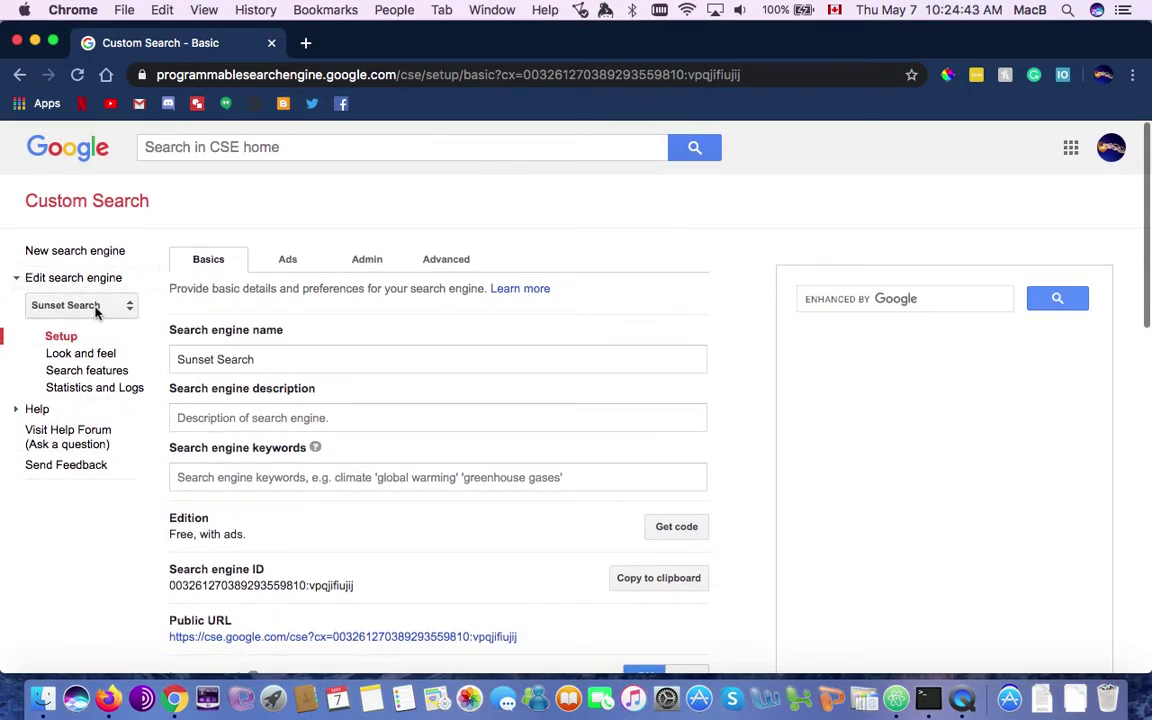
scroll(291, 374, "down", 5)
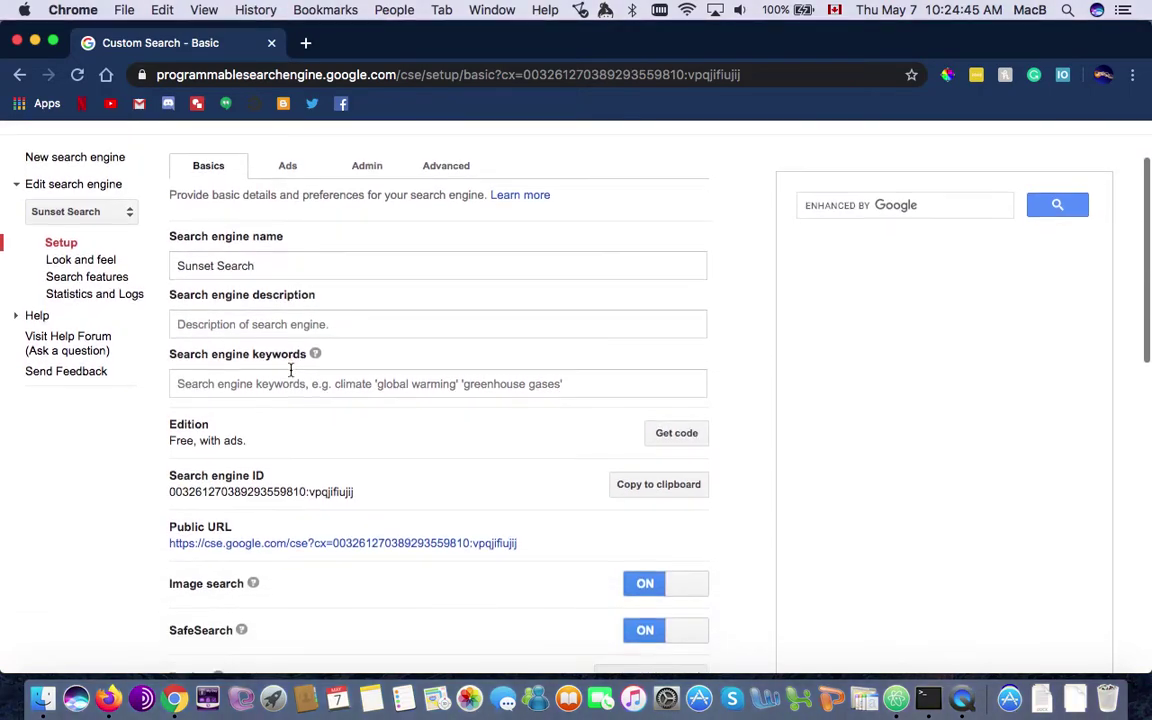
scroll(291, 376, "down", 8)
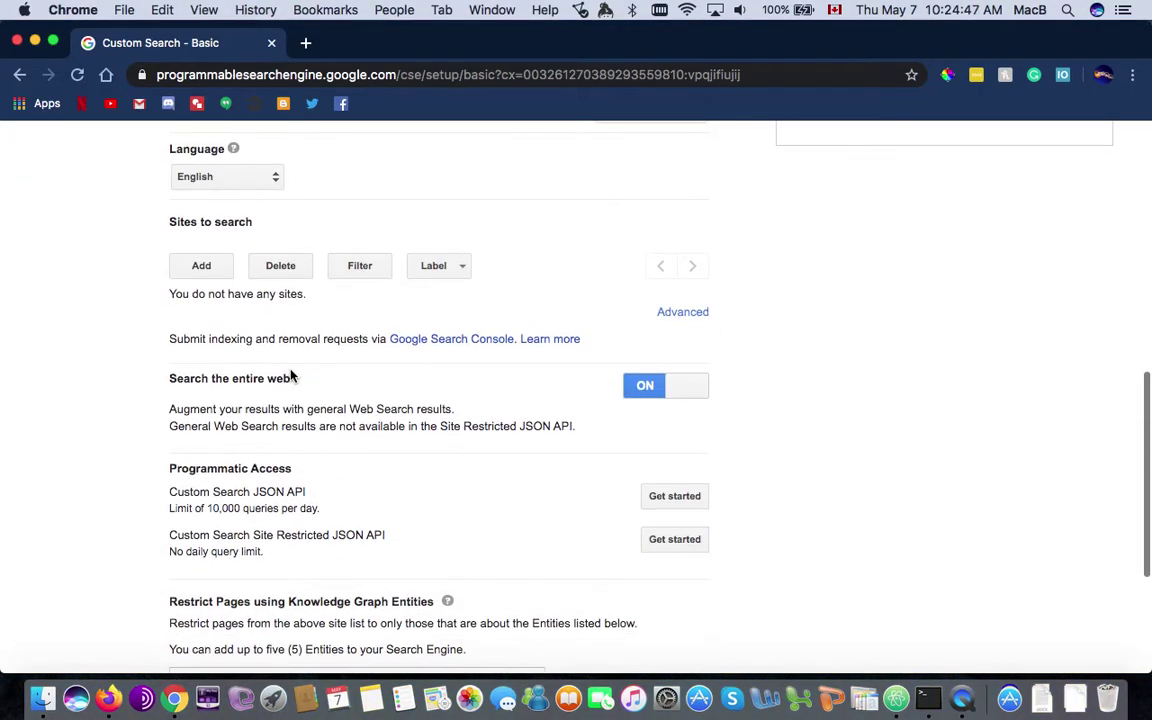
scroll(291, 372, "up", 15)
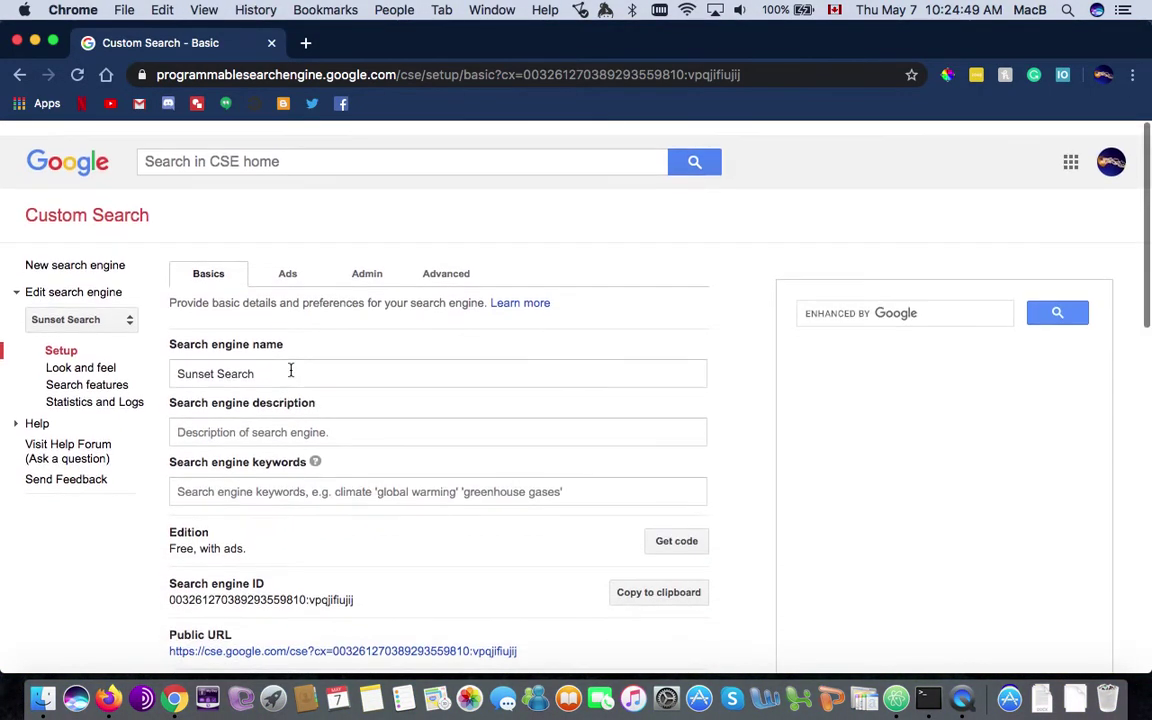
Open the Sunset Search engine's settings from the engine list and scroll through them.
left_click(80, 207)
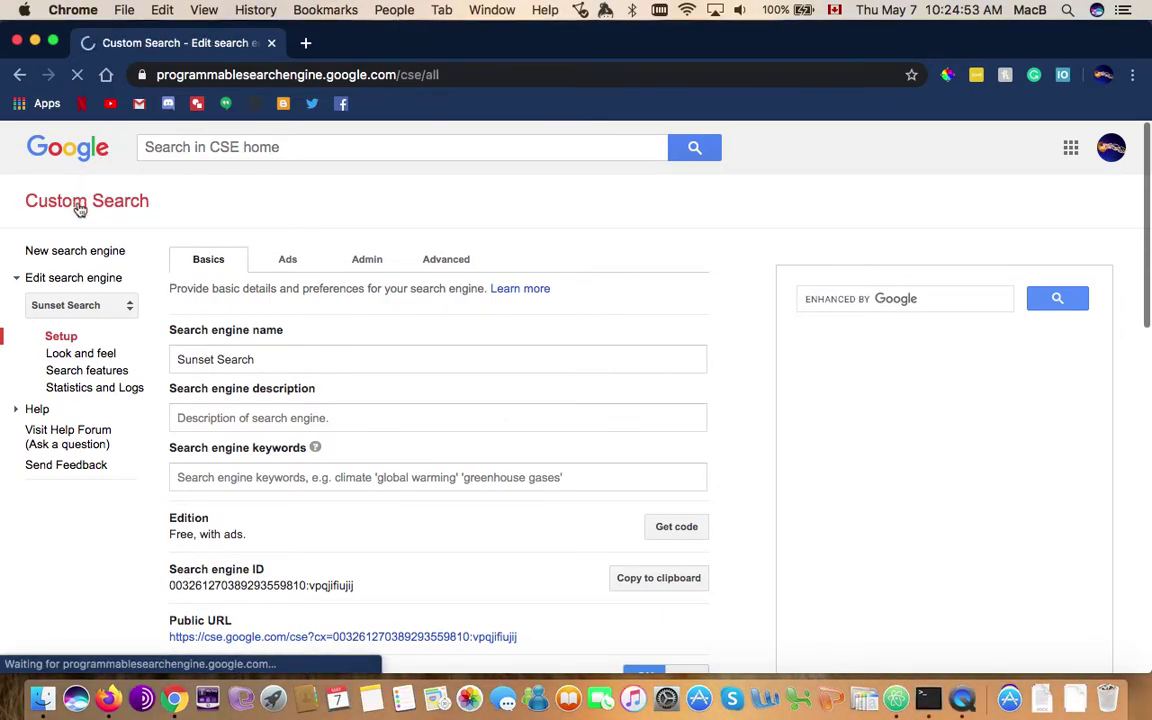
left_click(234, 379)
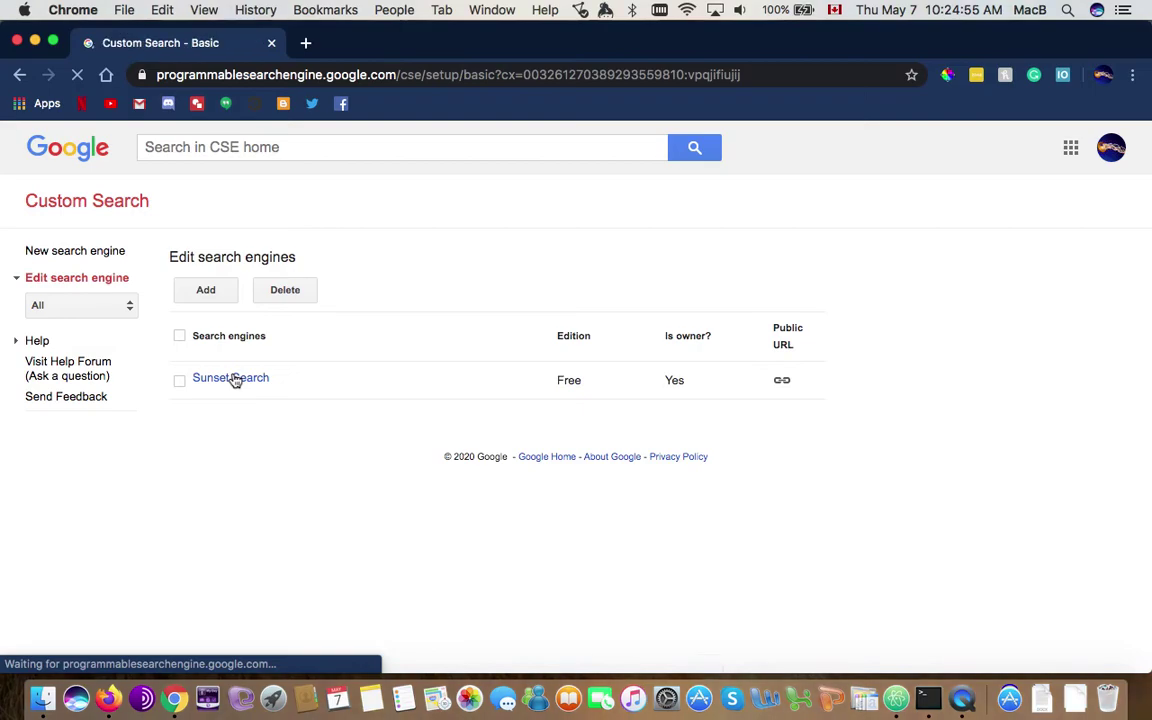
scroll(234, 379, "down", 5)
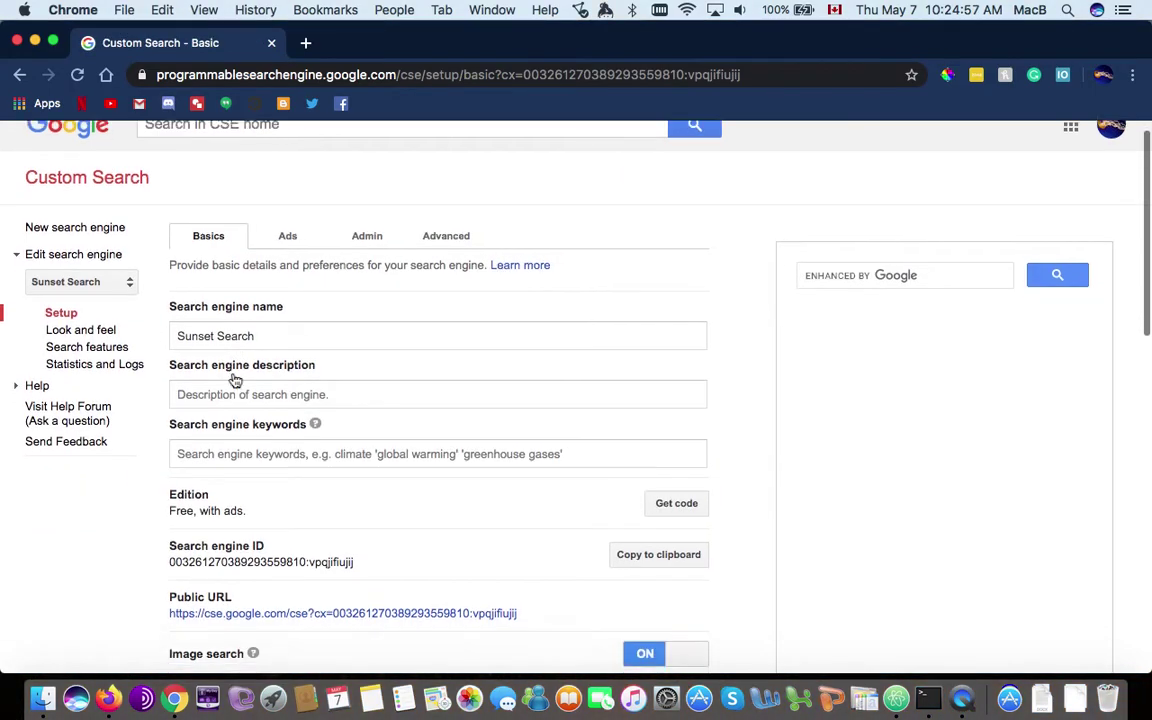
scroll(234, 379, "down", 3)
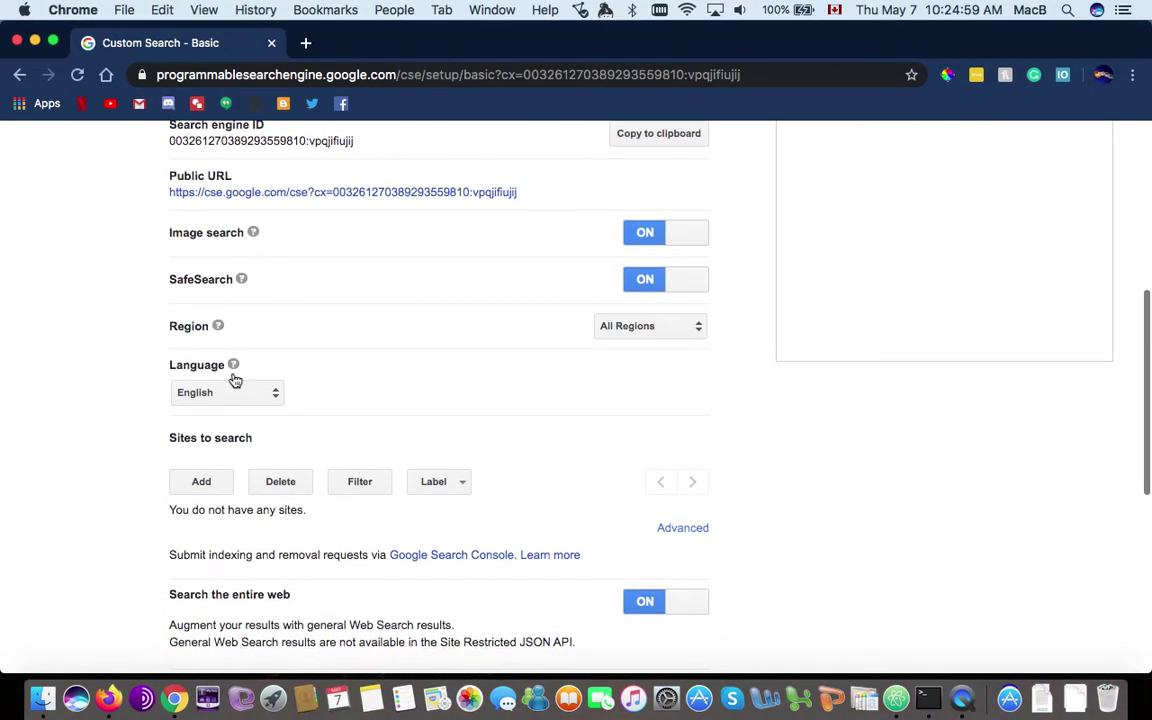
scroll(234, 379, "down", 3)
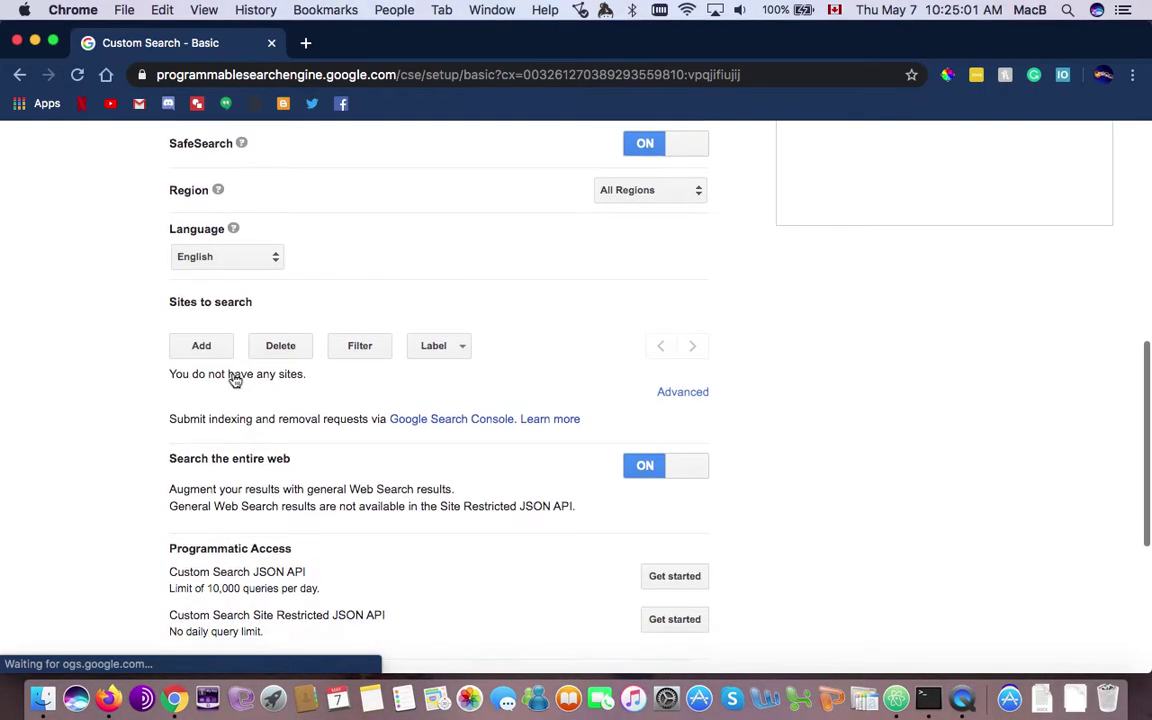
scroll(234, 379, "down", 2)
scroll(234, 379, "down", 2)
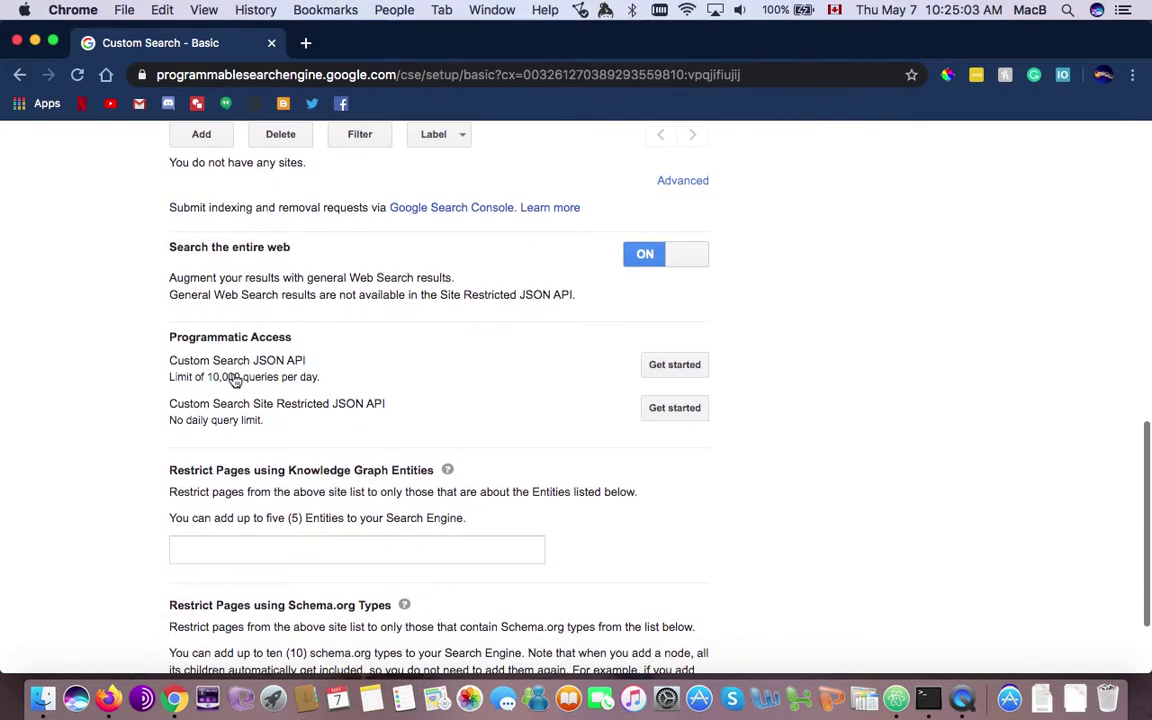
scroll(234, 379, "down", 2)
scroll(234, 379, "up", 10)
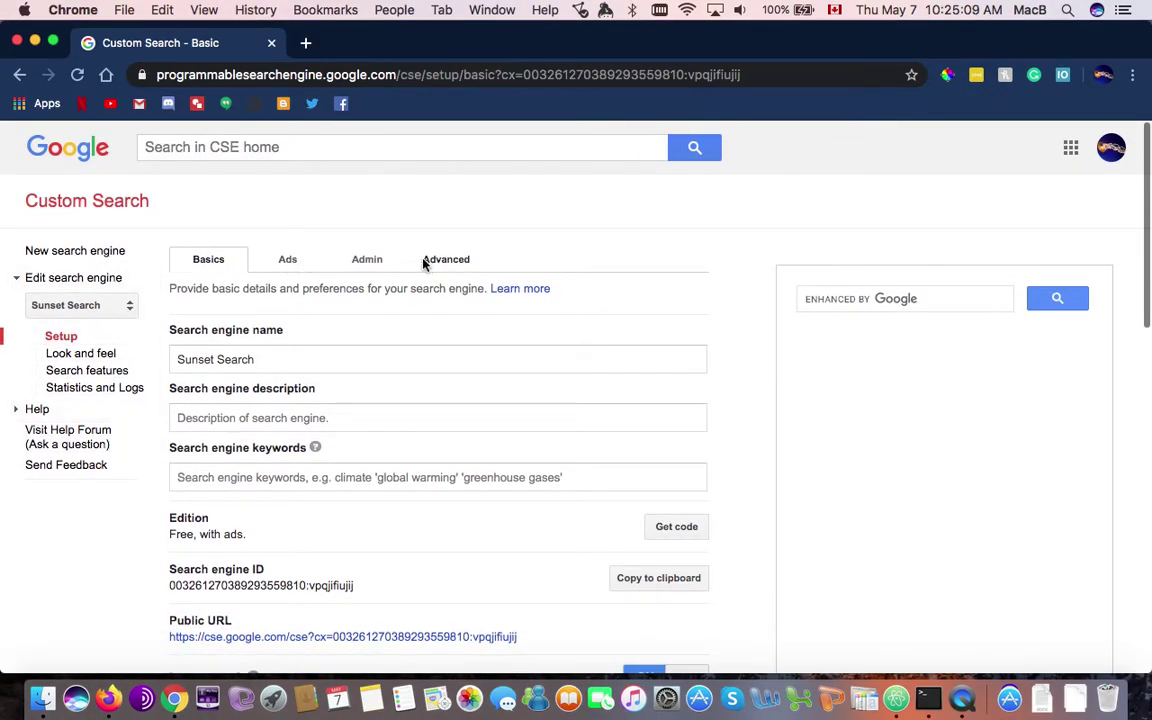
View the Admin, Advanced and Ads sections, ending back on Basics.
left_click(368, 260)
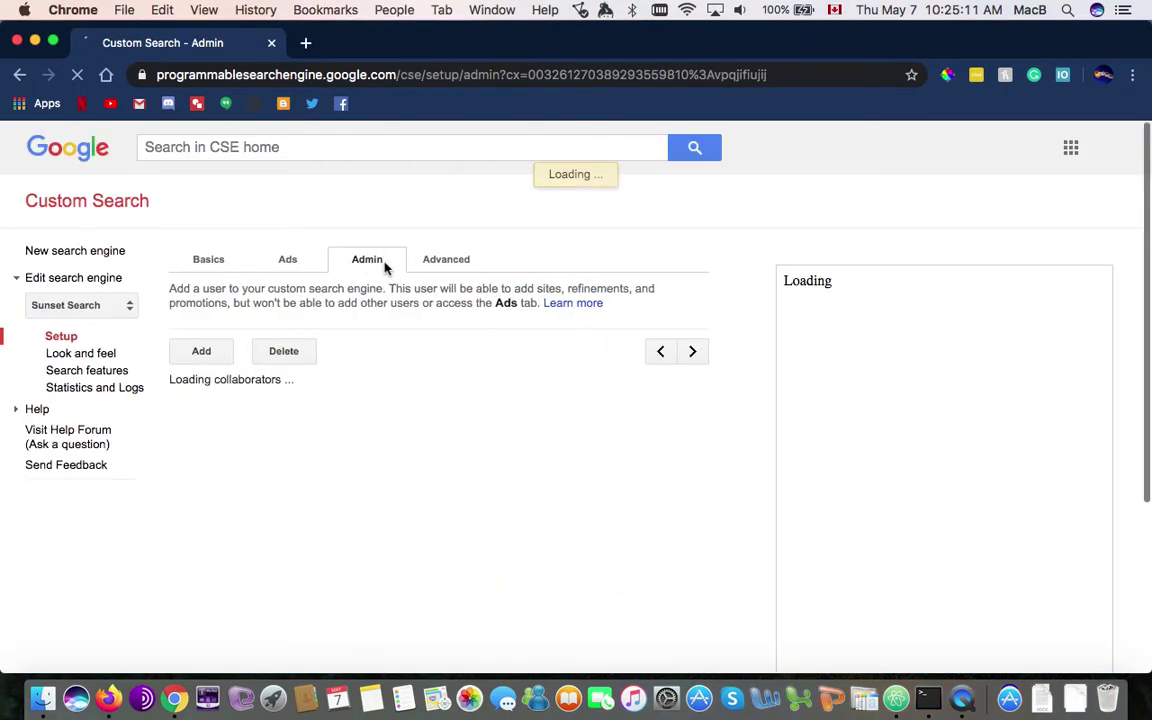
left_click(462, 258)
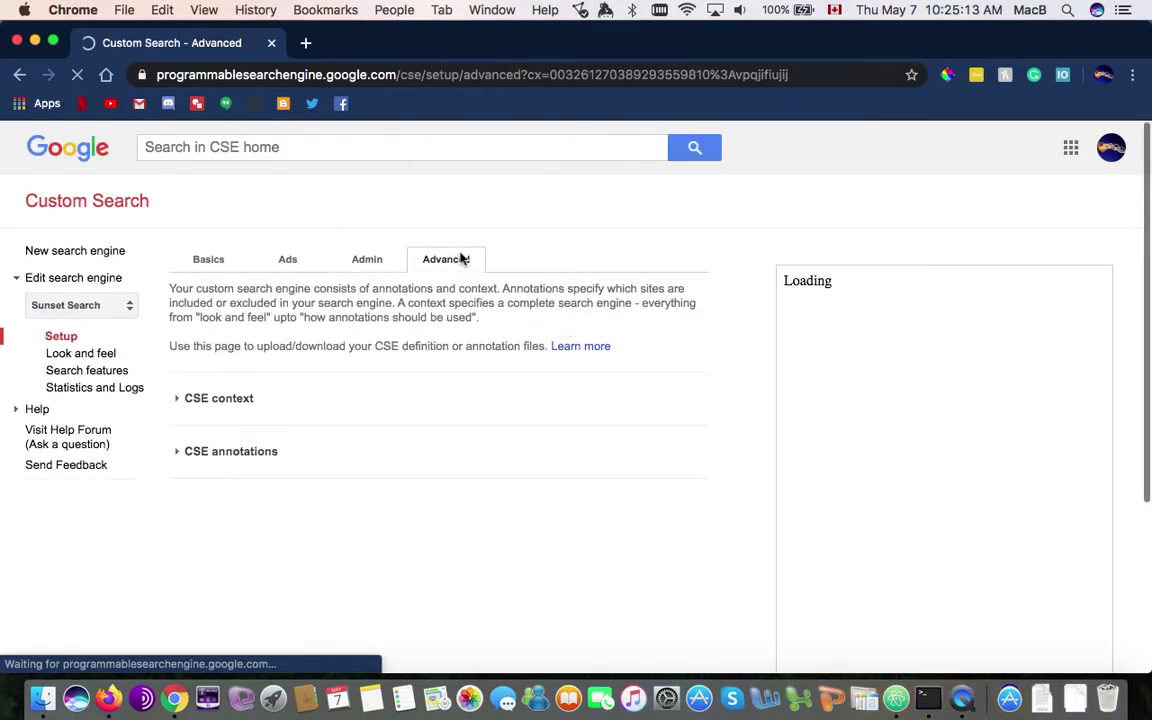
left_click(289, 266)
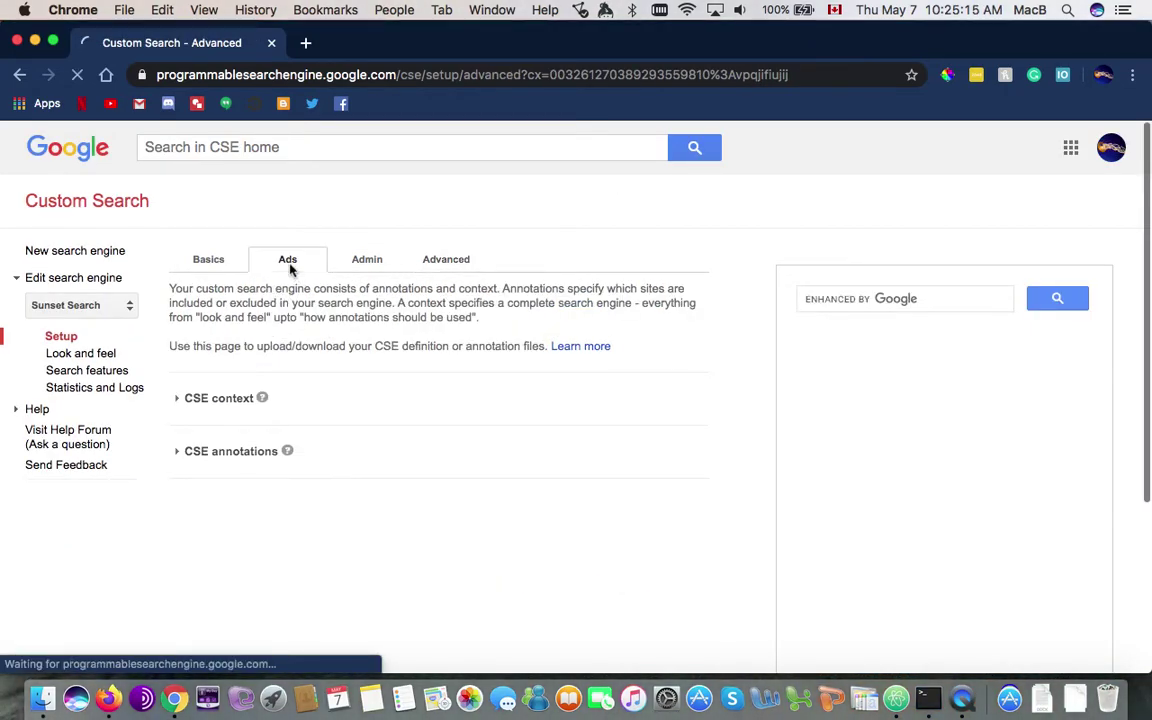
left_click(226, 261)
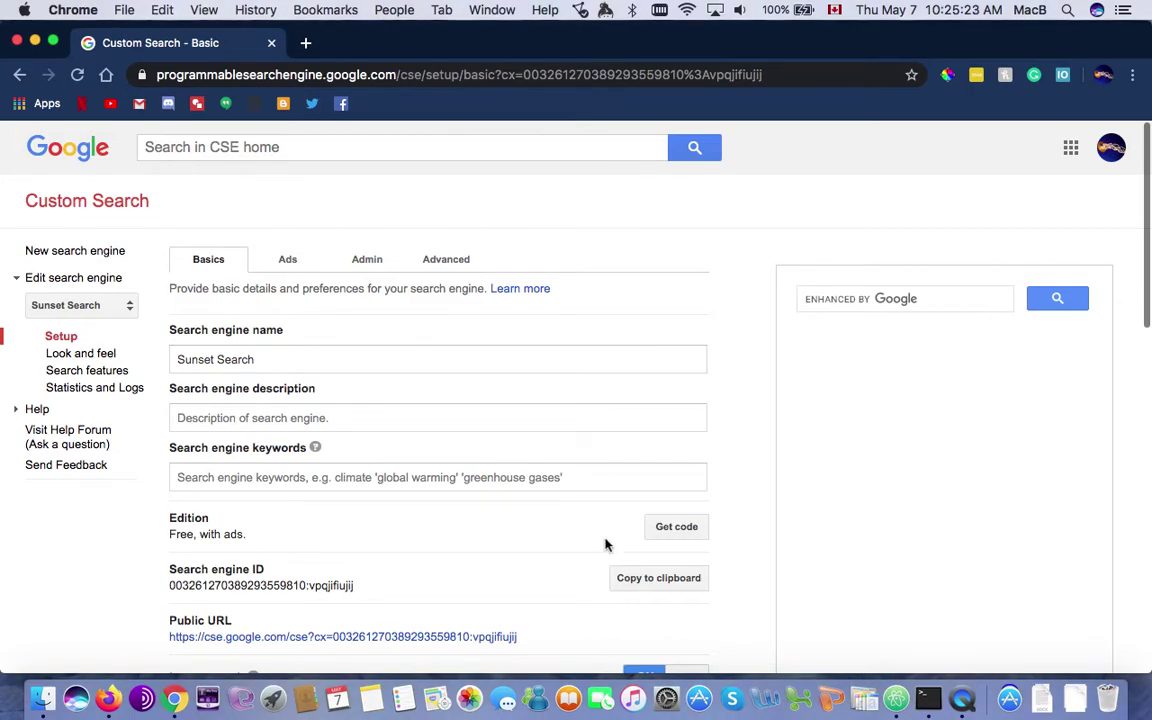
Copy the meta viewport line from Sunset Search's Get code page and return to Atom.
left_click(677, 526)
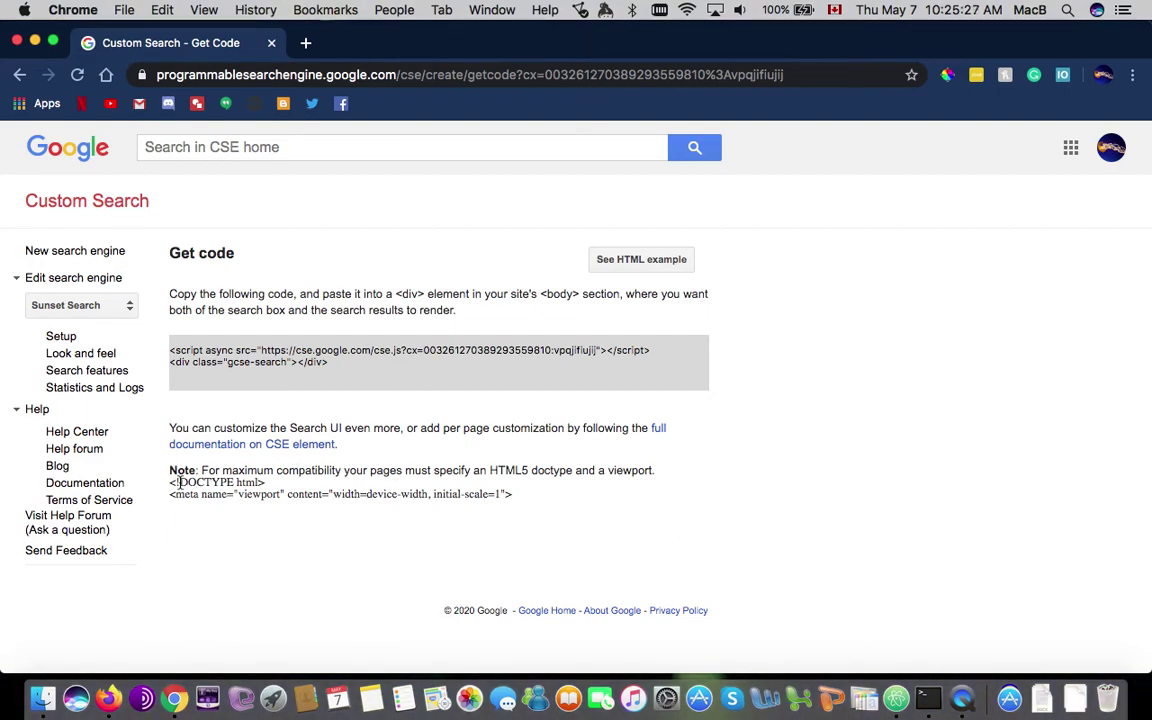
left_click_drag(170, 494, 477, 532)
key("super+c")
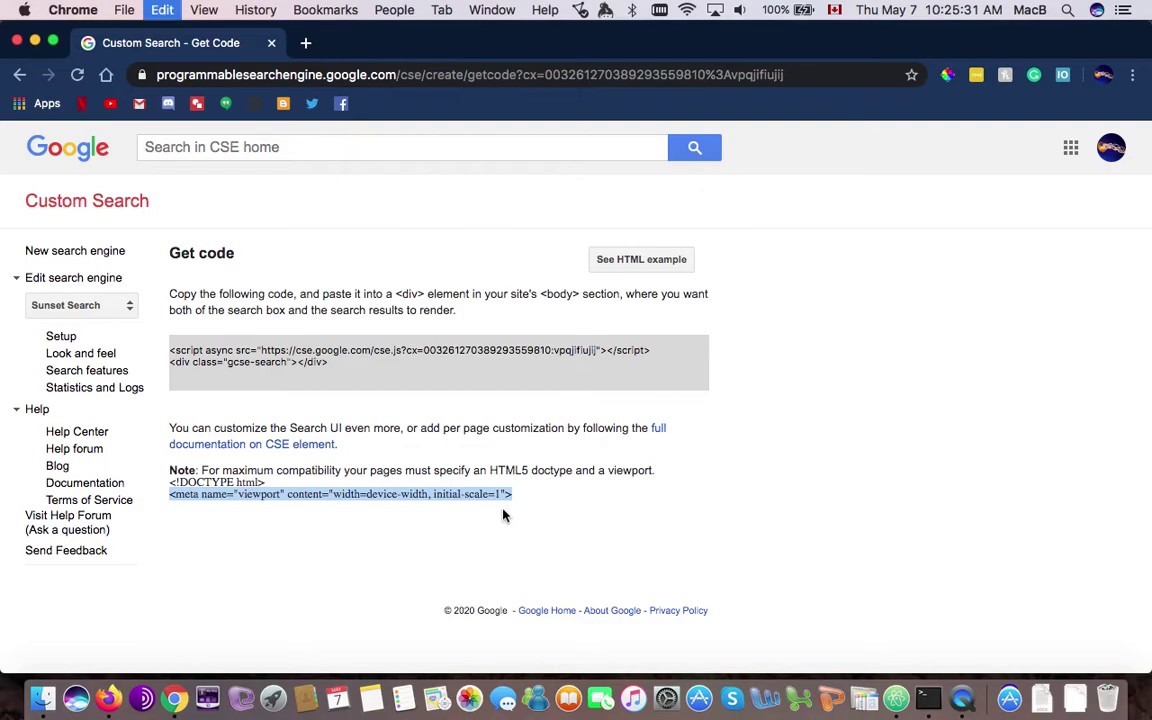
left_click(890, 695)
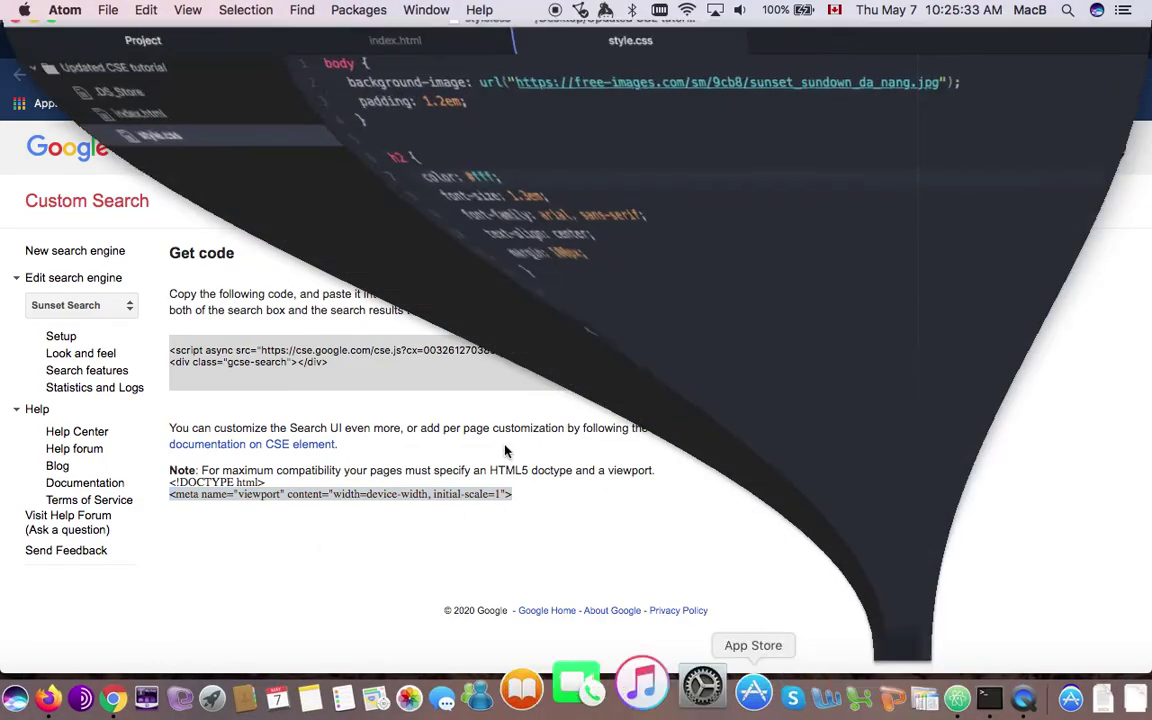
Paste the viewport meta tag on a new line after the charset meta tag in index.html.
left_click(123, 124)
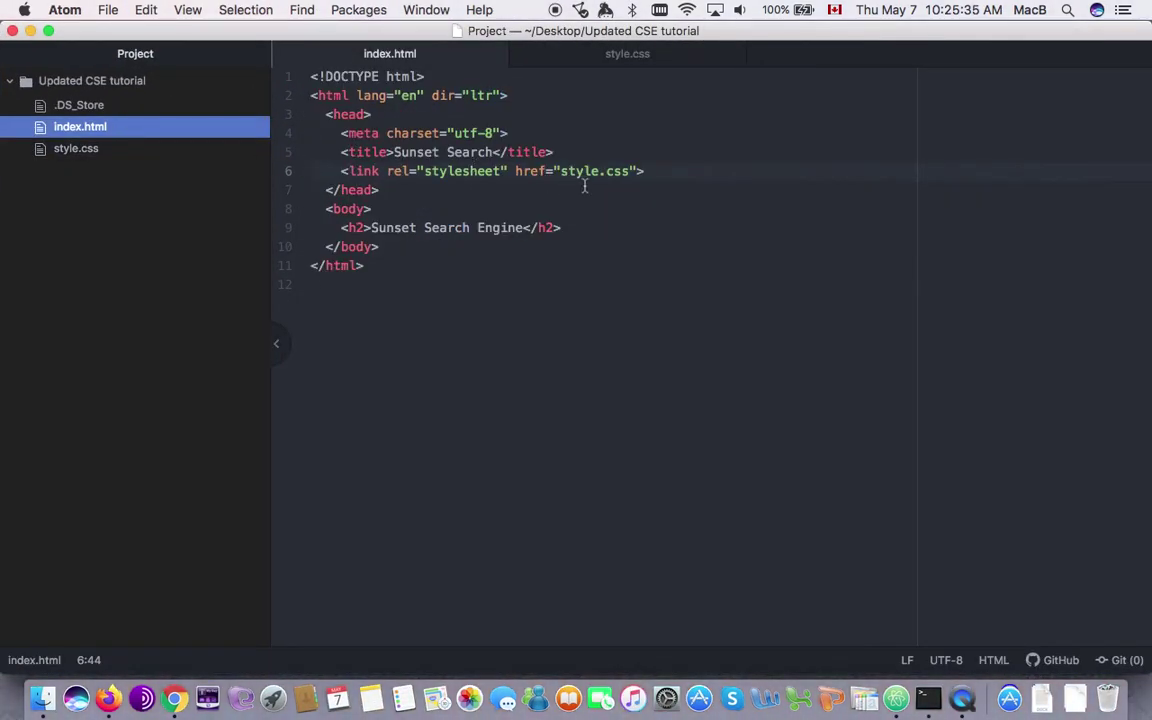
left_click(648, 173)
key("Return")
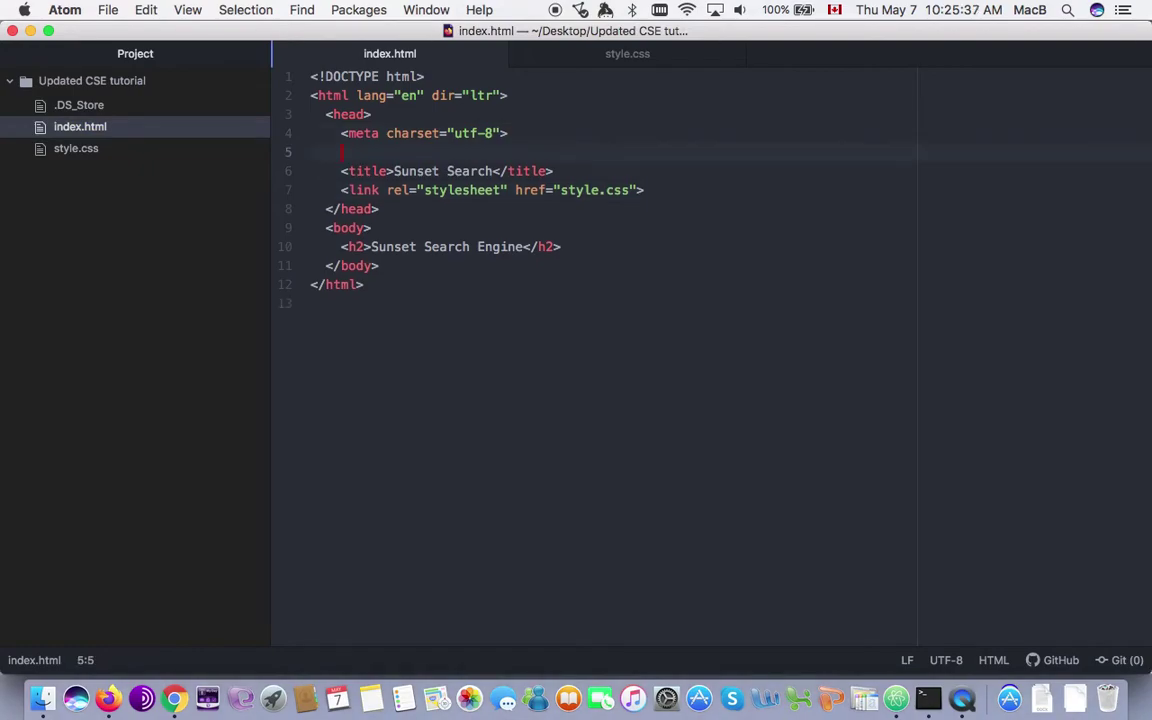
key("super+v")
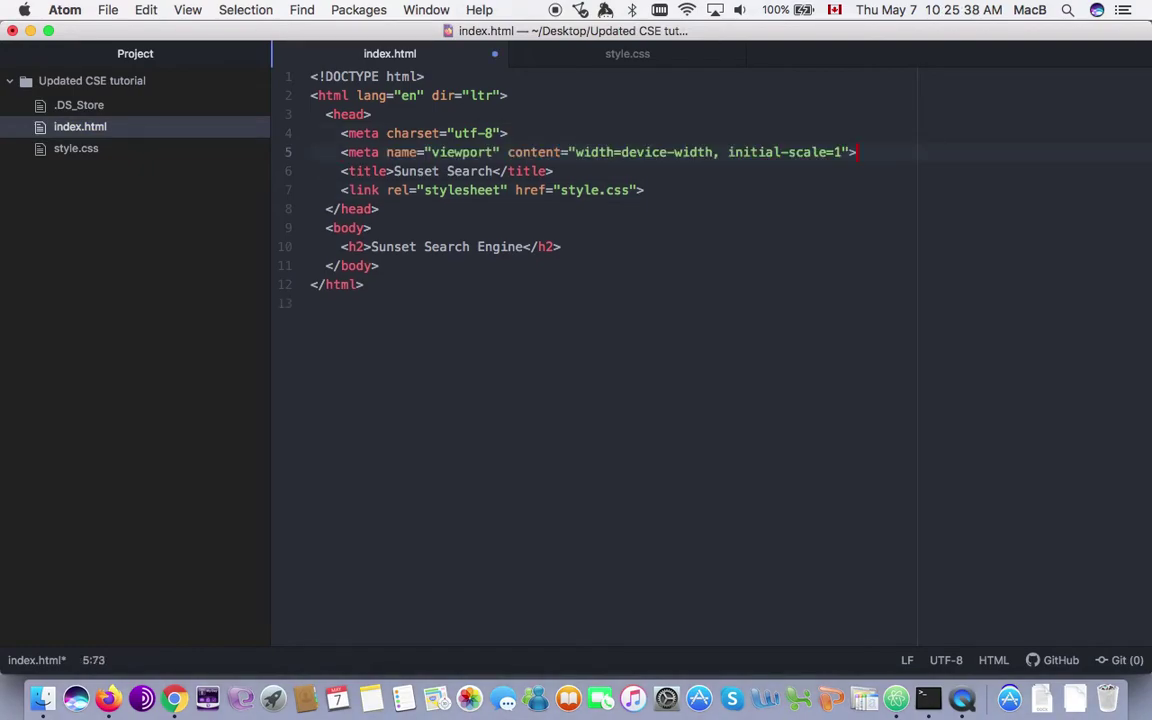
Copy the two-line Google embed code from Chrome and paste it under the h2 heading.
left_click(174, 707)
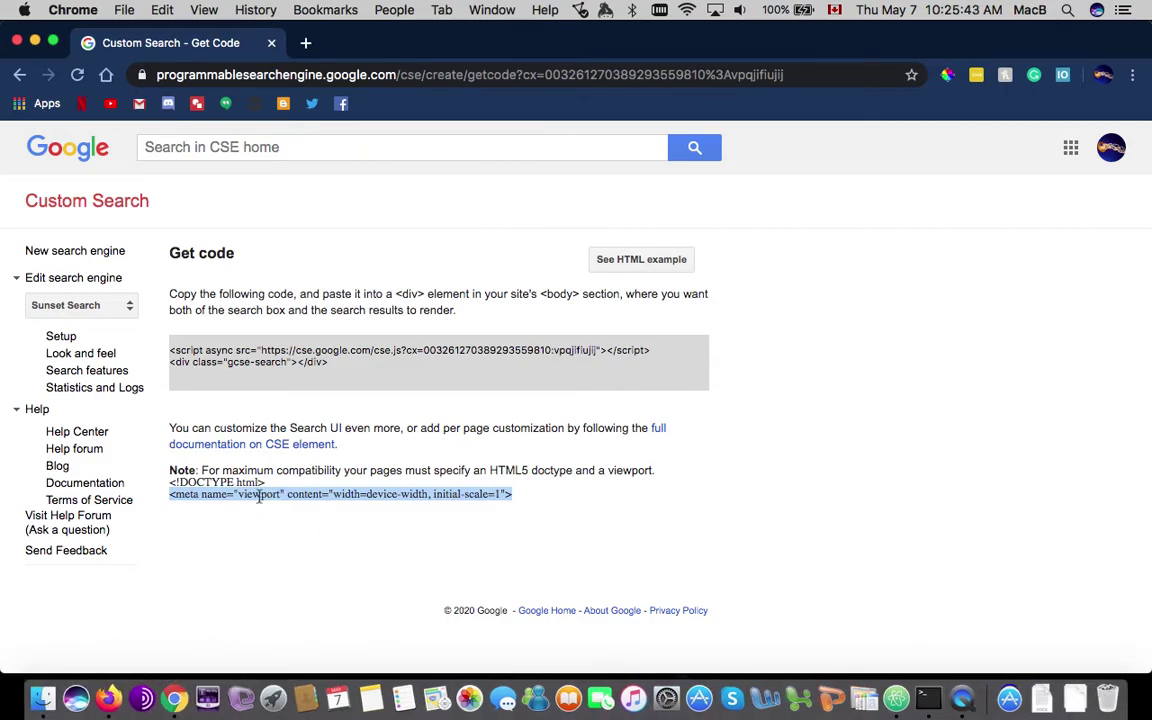
left_click(346, 495)
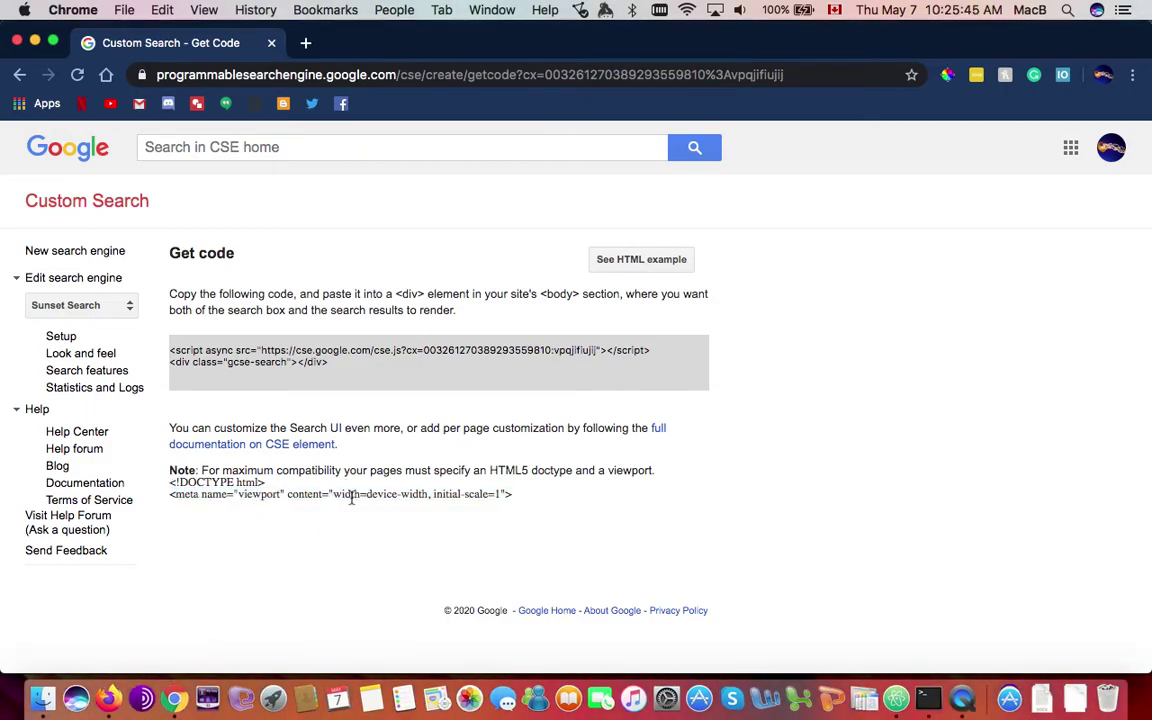
left_click_drag(174, 348, 304, 401)
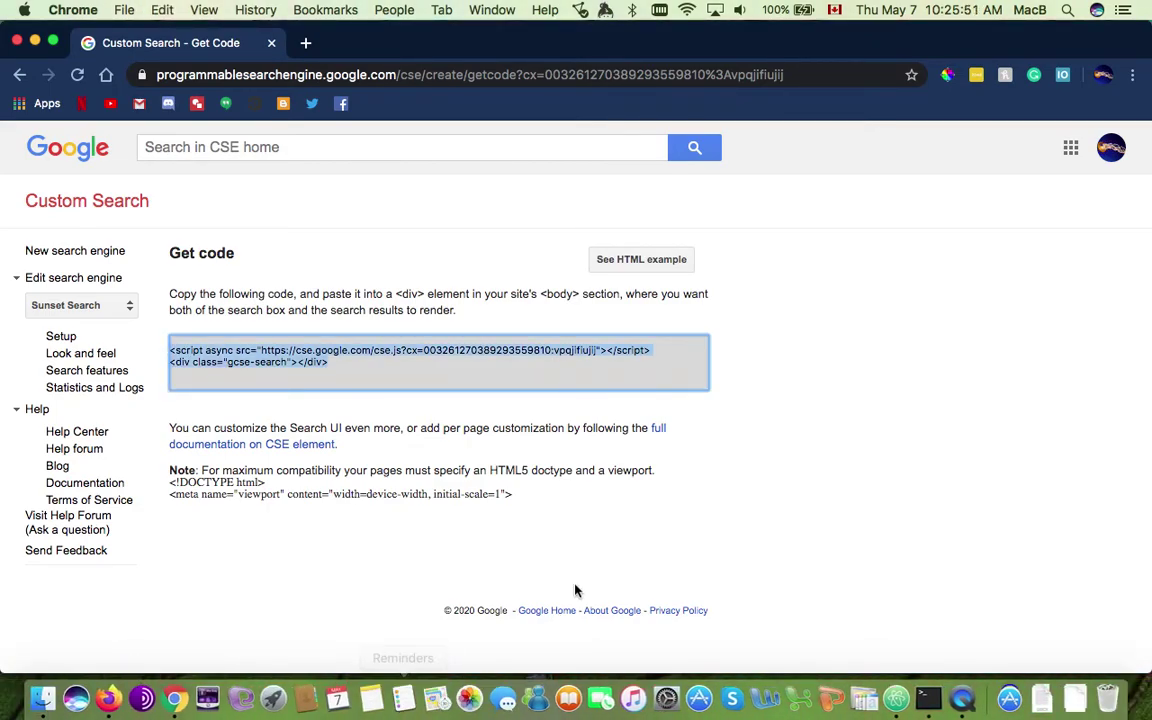
left_click(890, 708)
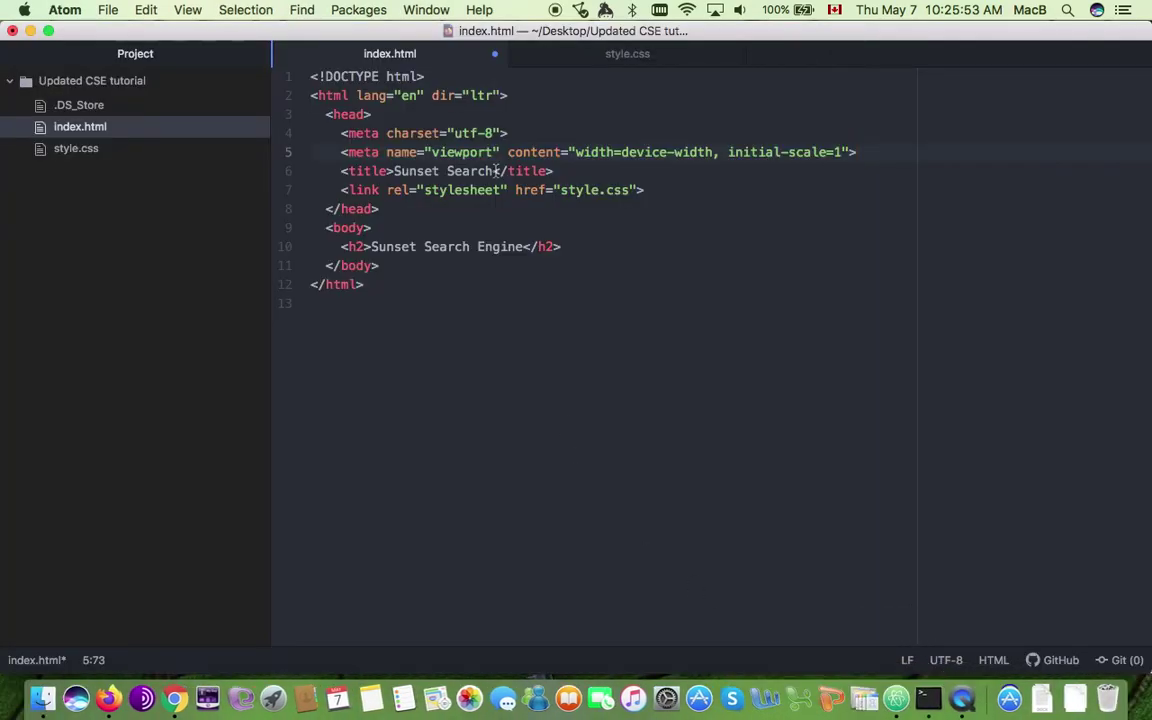
left_click(586, 248)
key("Return")
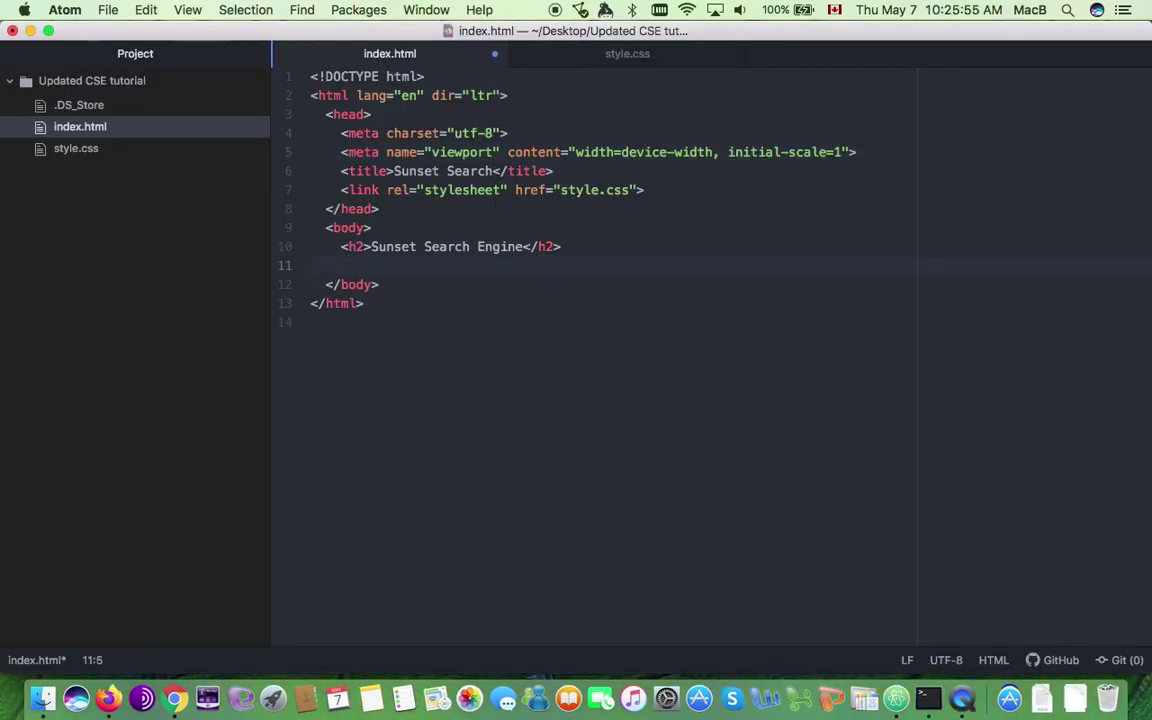
key("super+v")
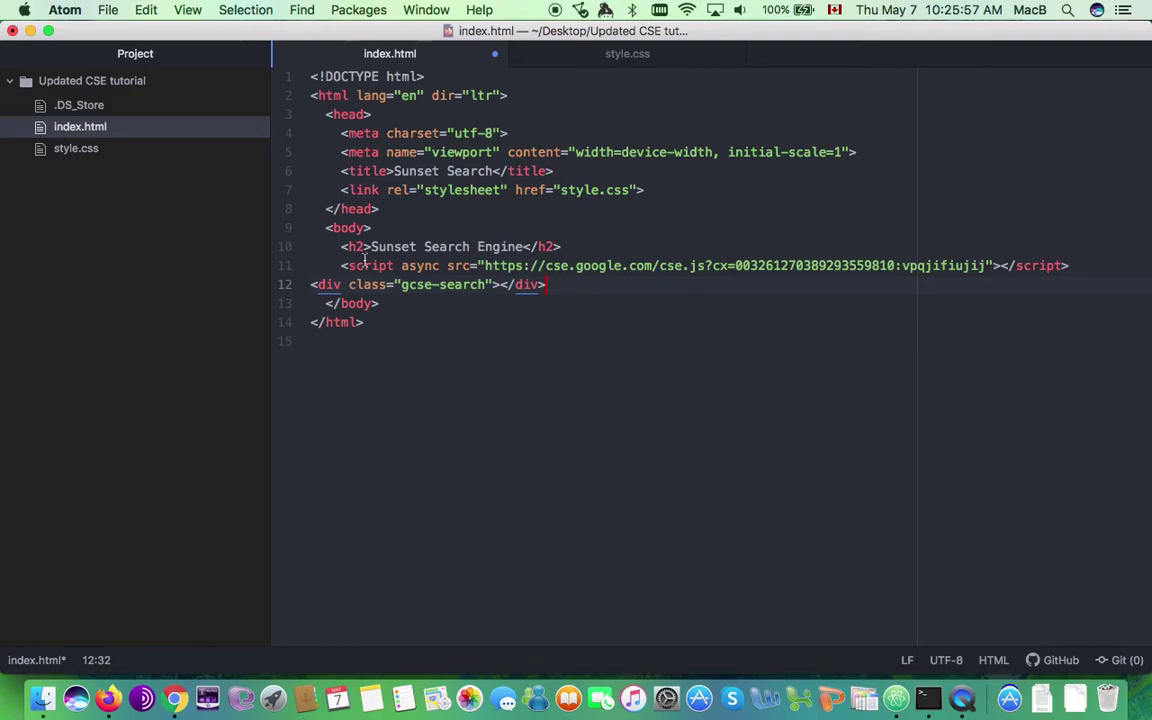
Move the cse.js script tag inside the gcse-search div, then switch back to Firefox.
key("Tab")
key("Tab")
left_click_drag(340, 266, 1090, 268)
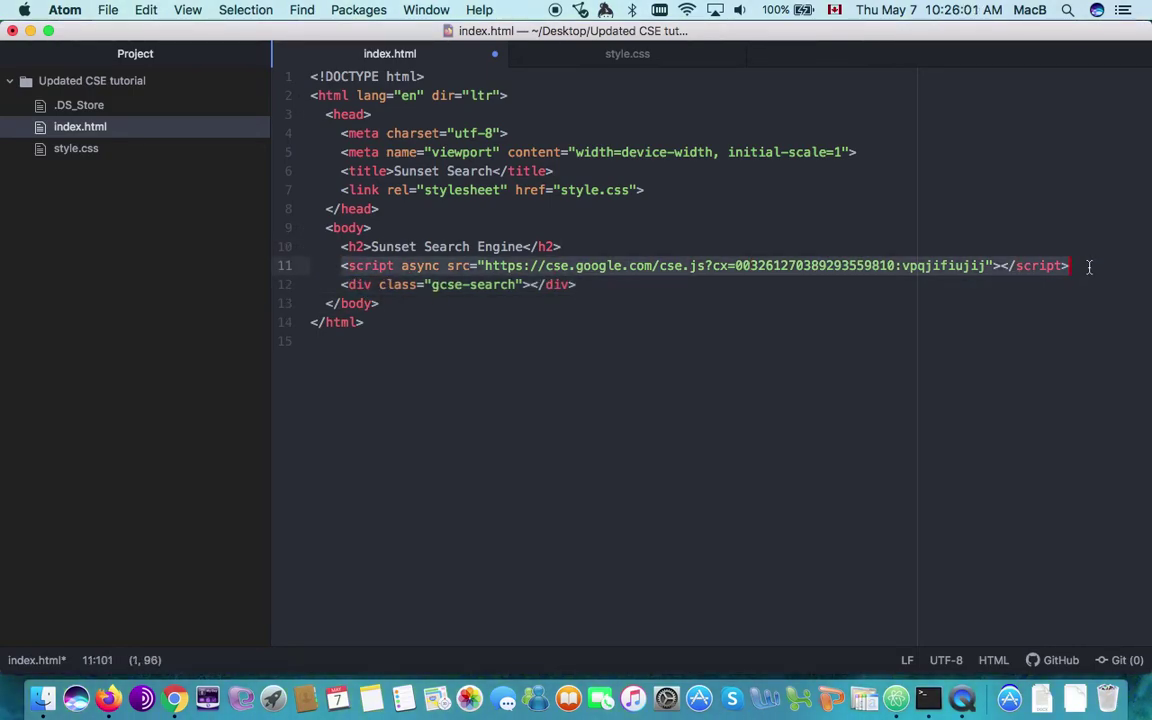
key("super+x")
key("BackSpace")
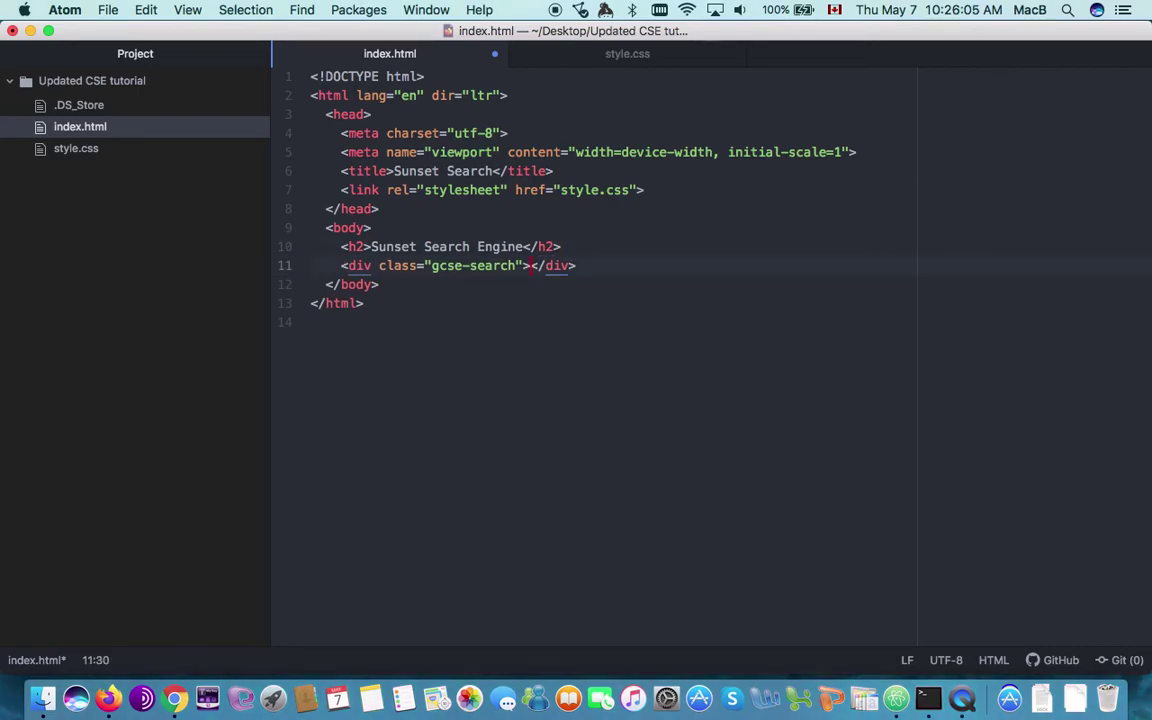
key("Return")
key("Return")
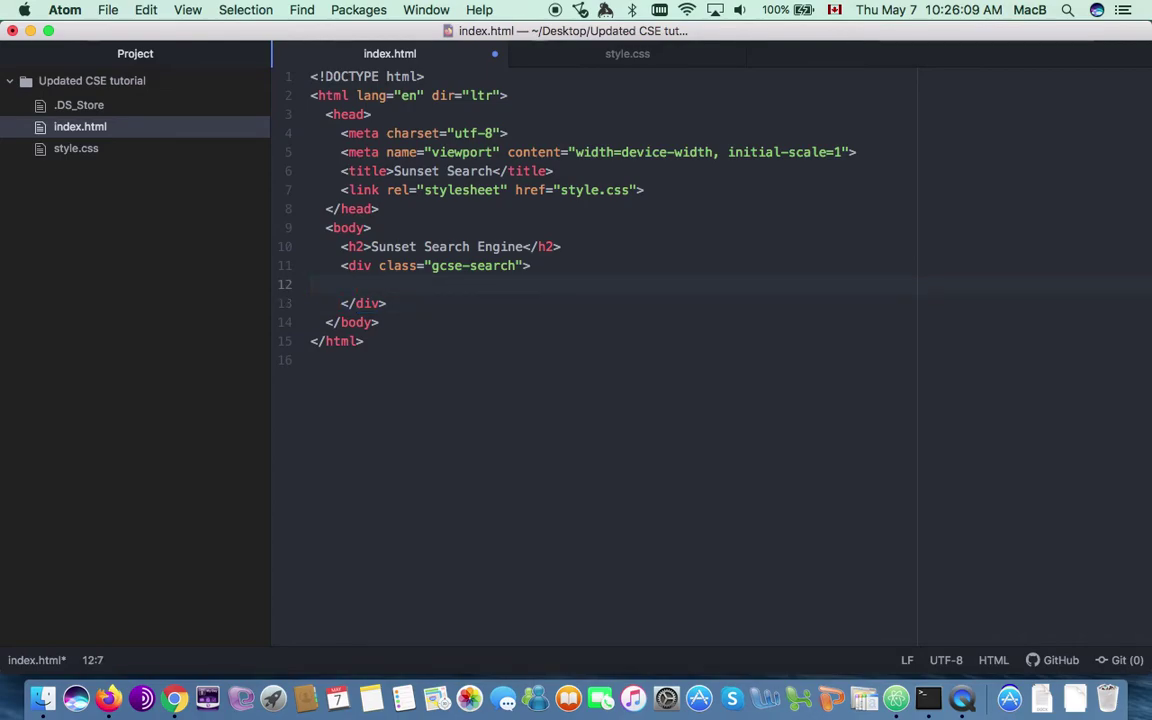
key("super+v")
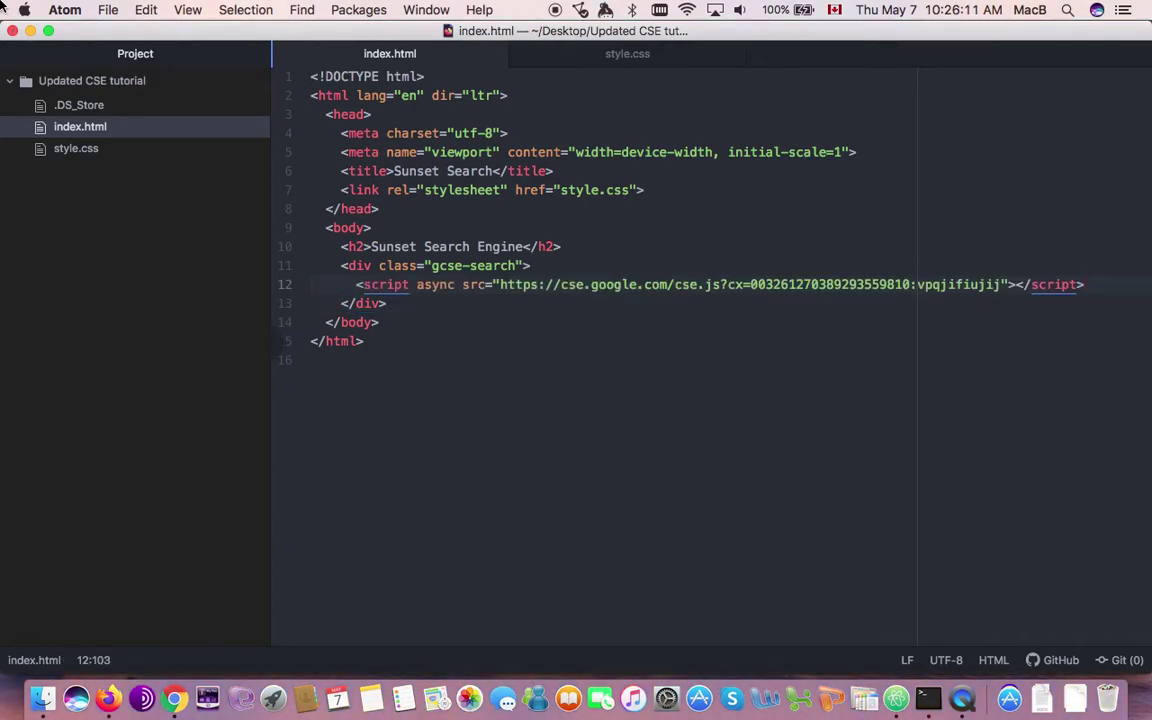
left_click(30, 31)
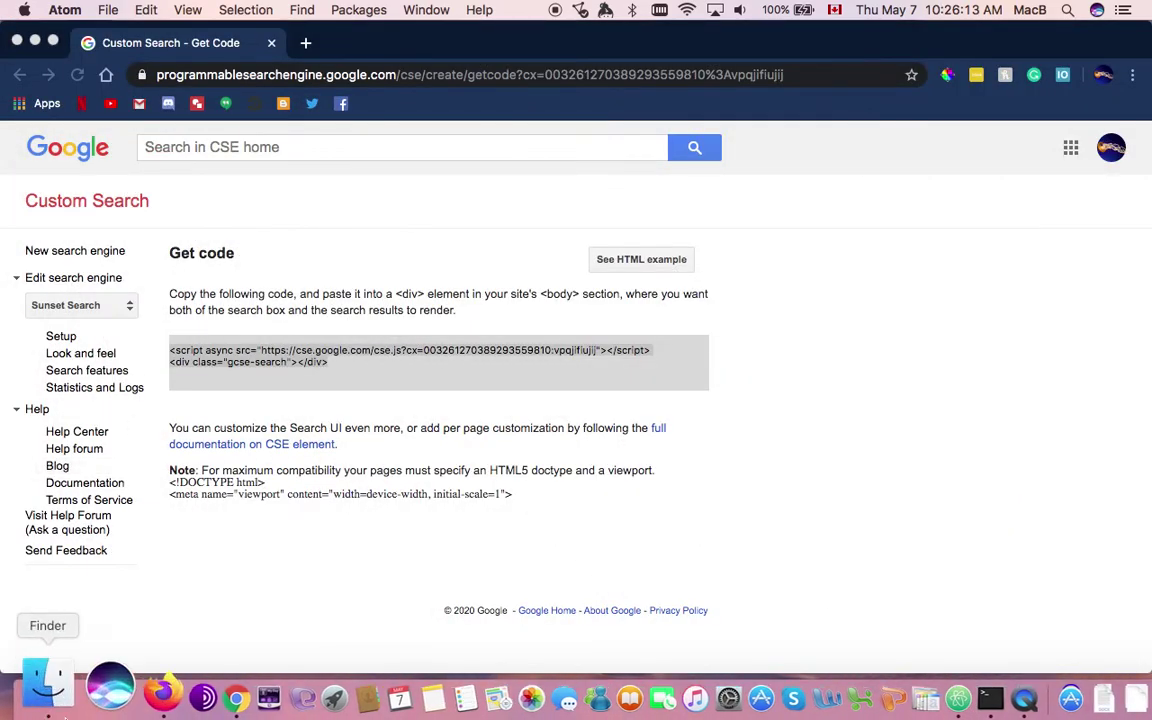
left_click(110, 692)
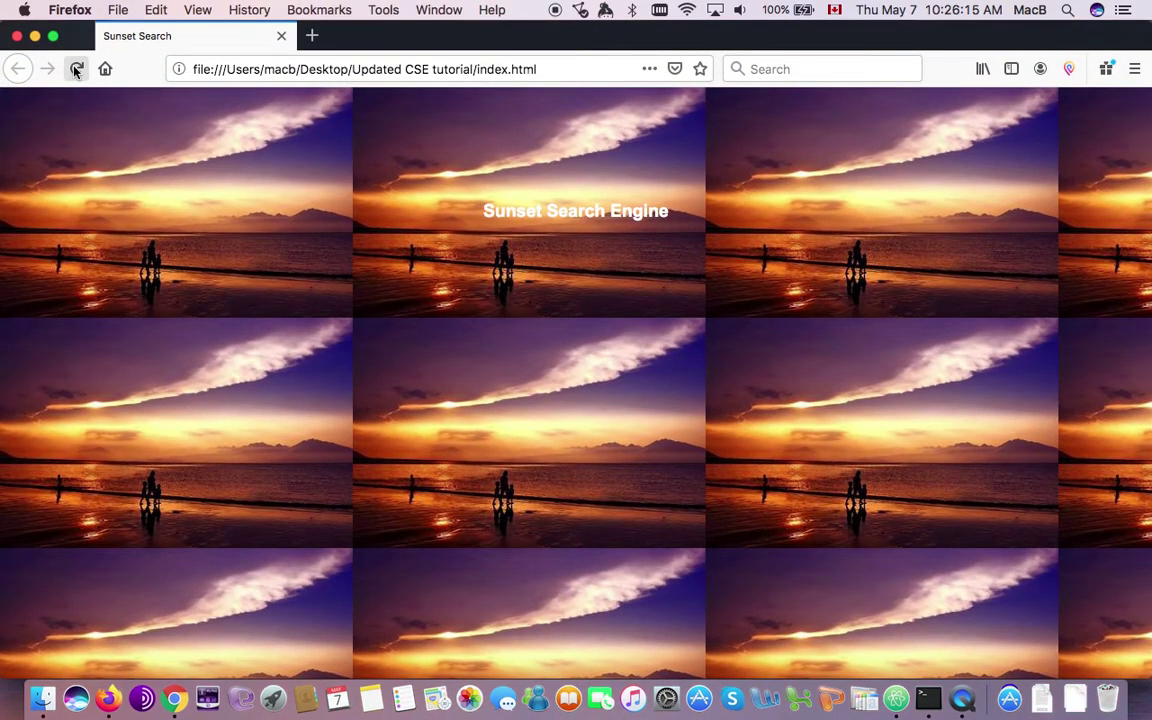
Reload the Sunset Search page and run a test query in the embedded Google box, reviewing the results.
left_click(76, 69)
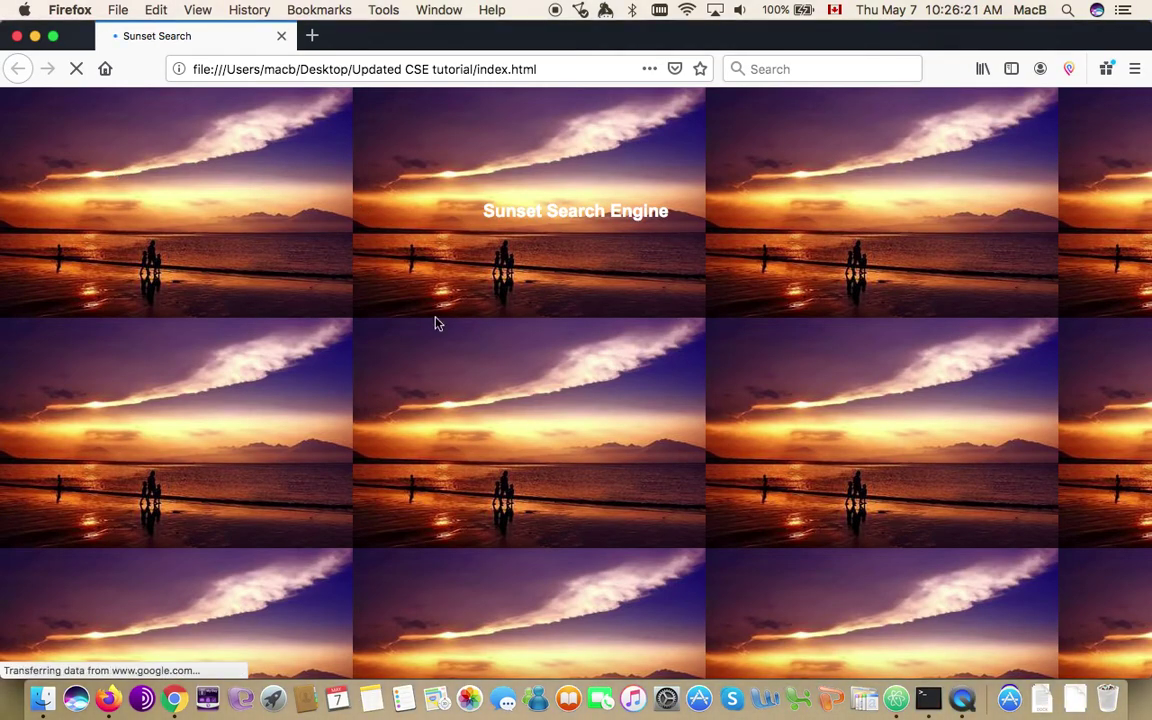
left_click(449, 353)
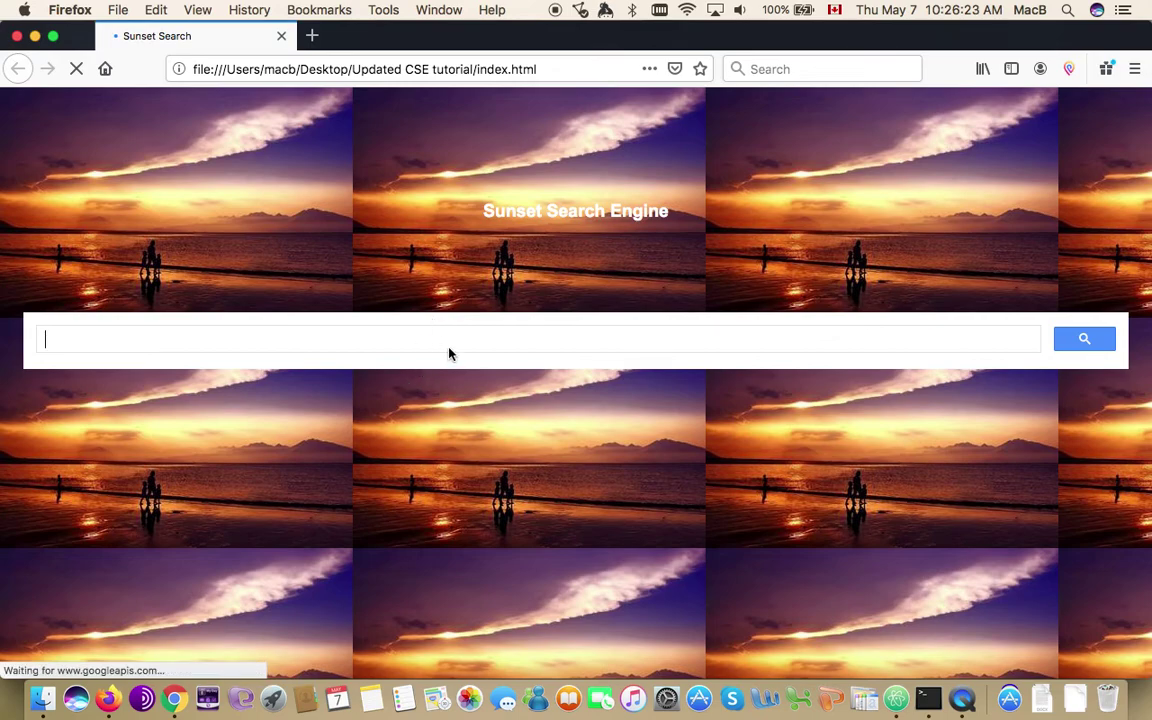
type("george moangher")
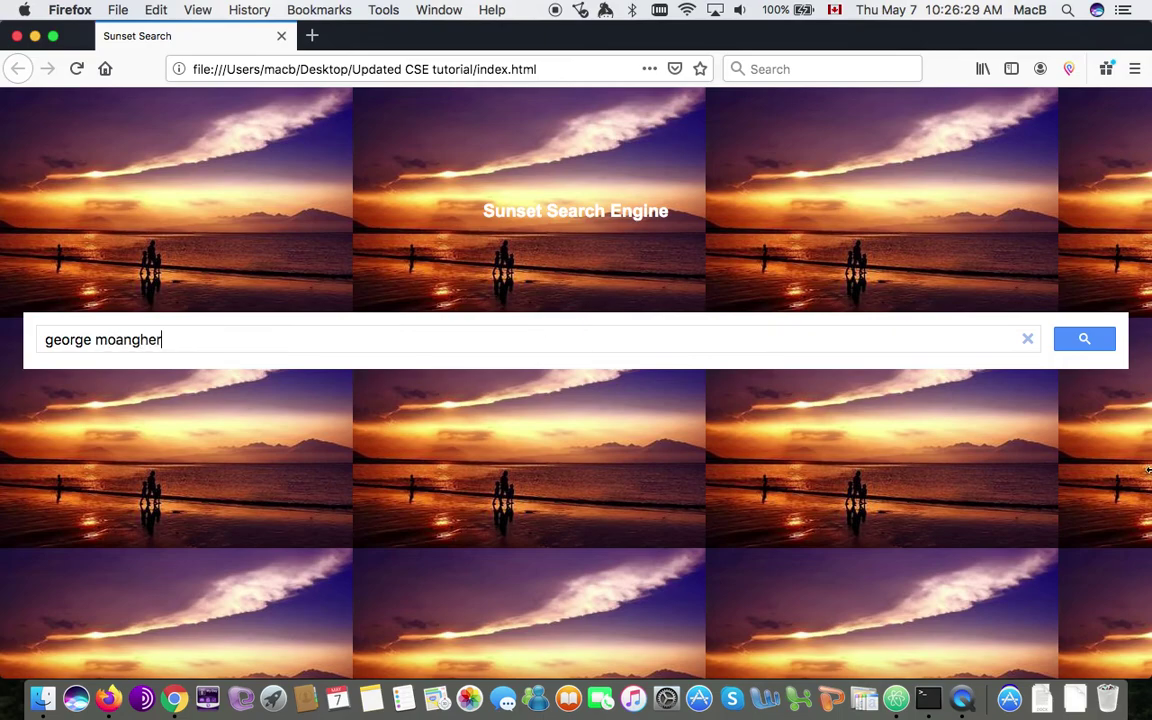
left_click(1062, 338)
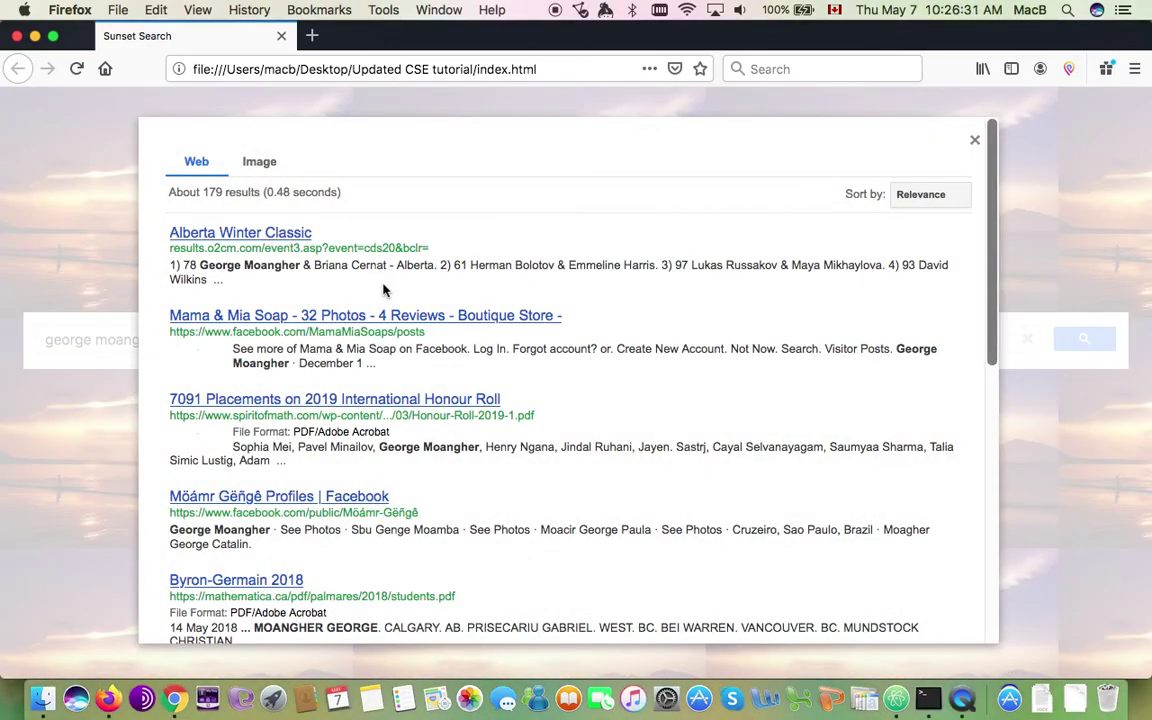
scroll(383, 290, "down", 10)
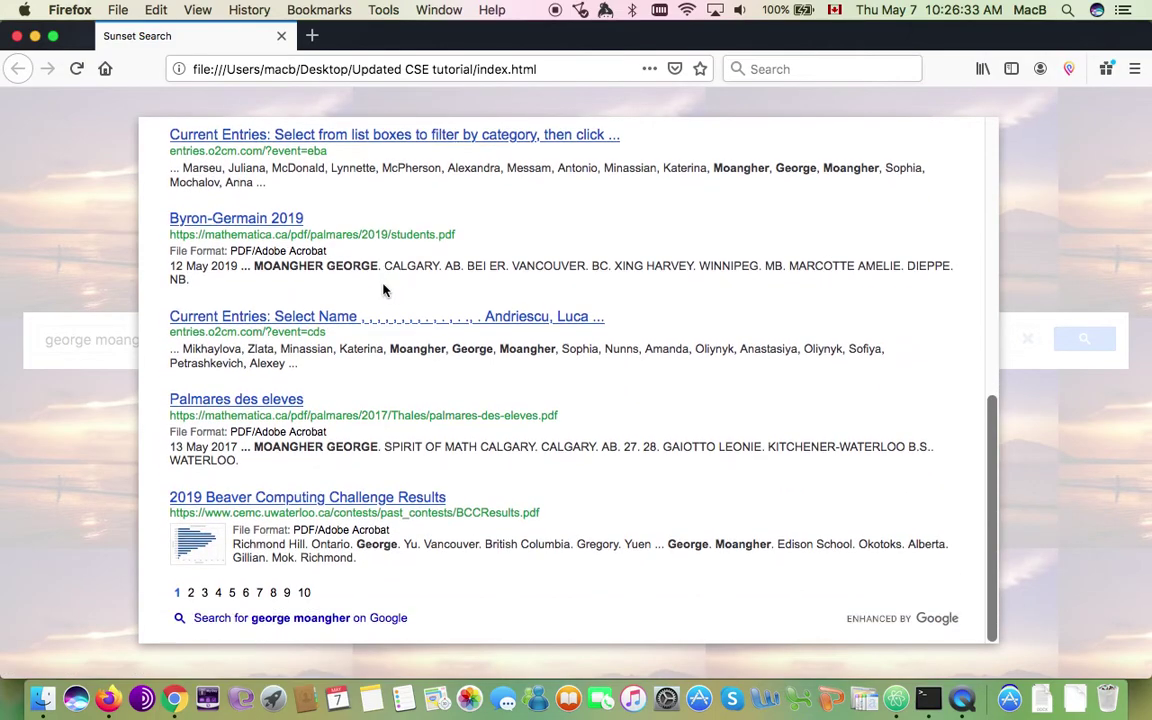
scroll(383, 290, "up", 10)
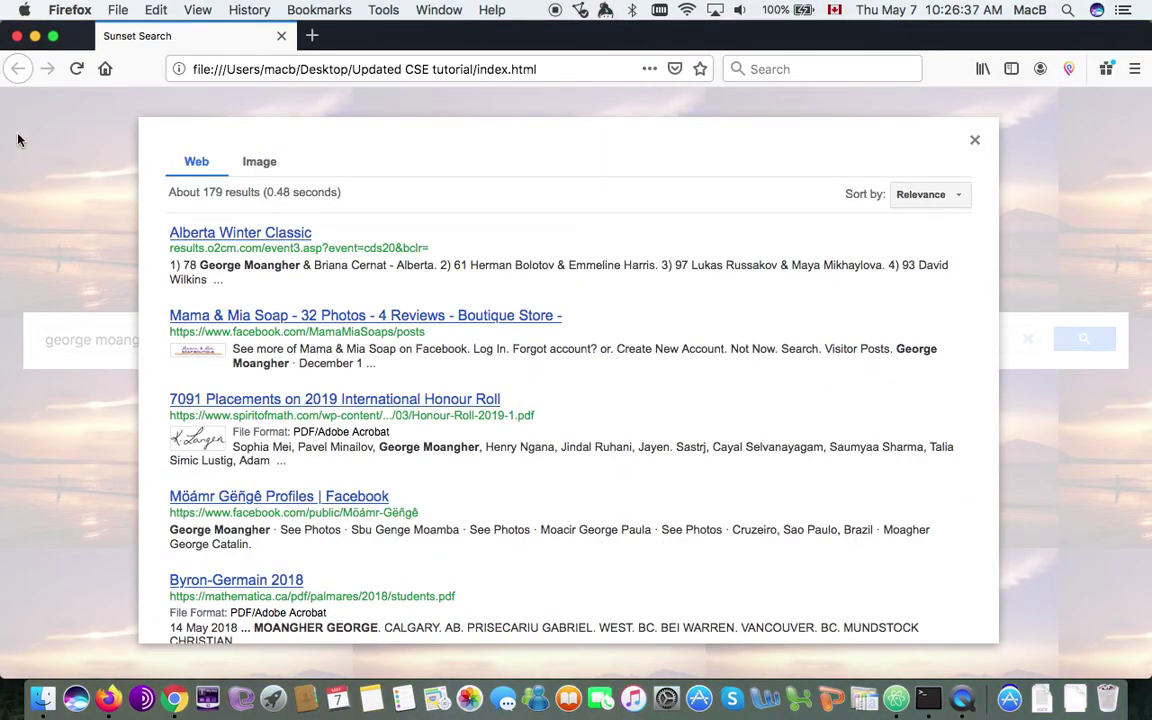
Close the Firefox, Chrome and Terminal windows one after another.
left_click(17, 37)
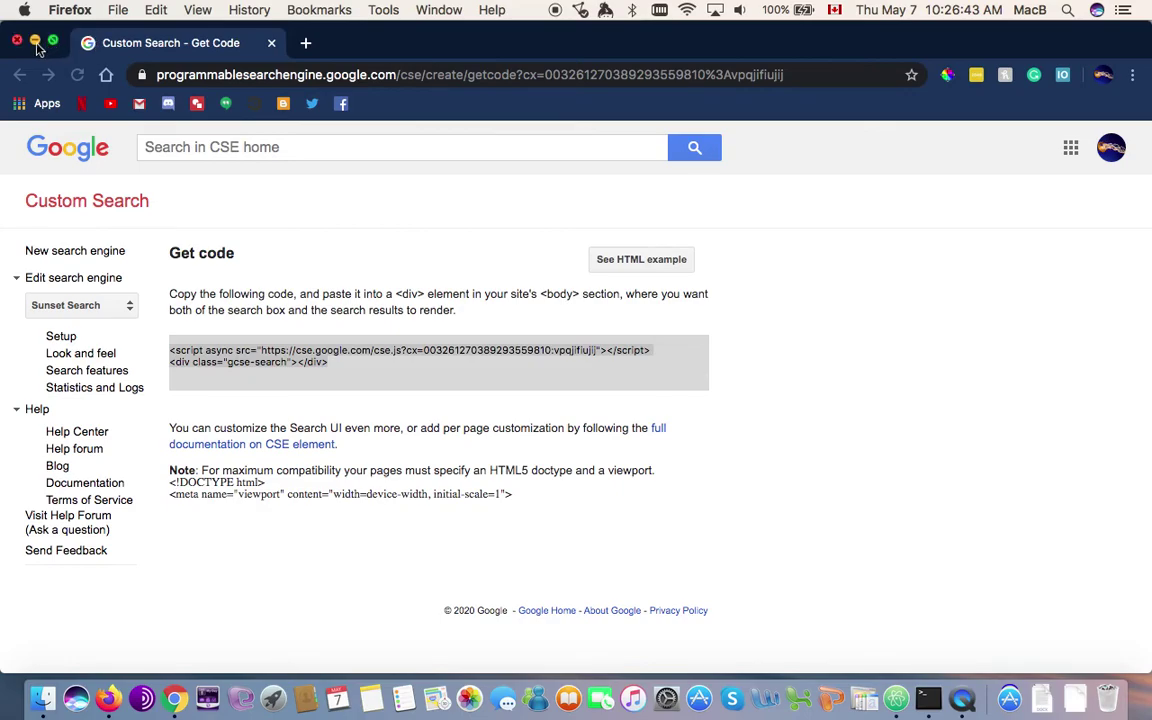
left_click(18, 42)
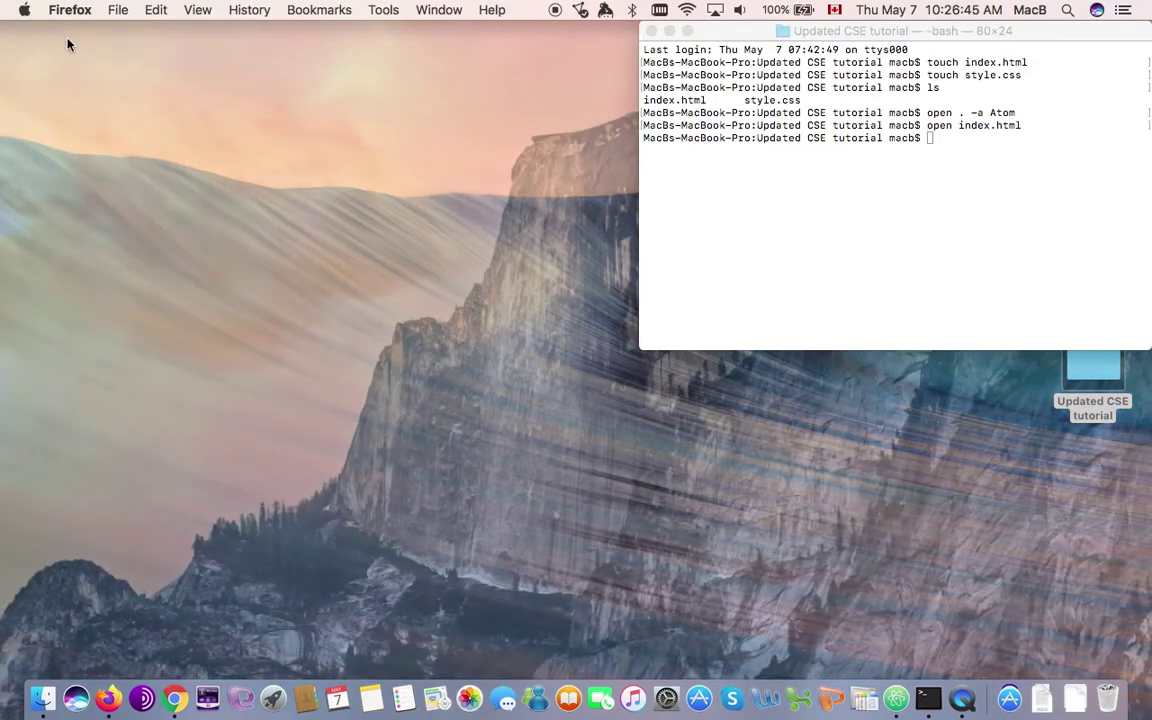
left_click(651, 32)
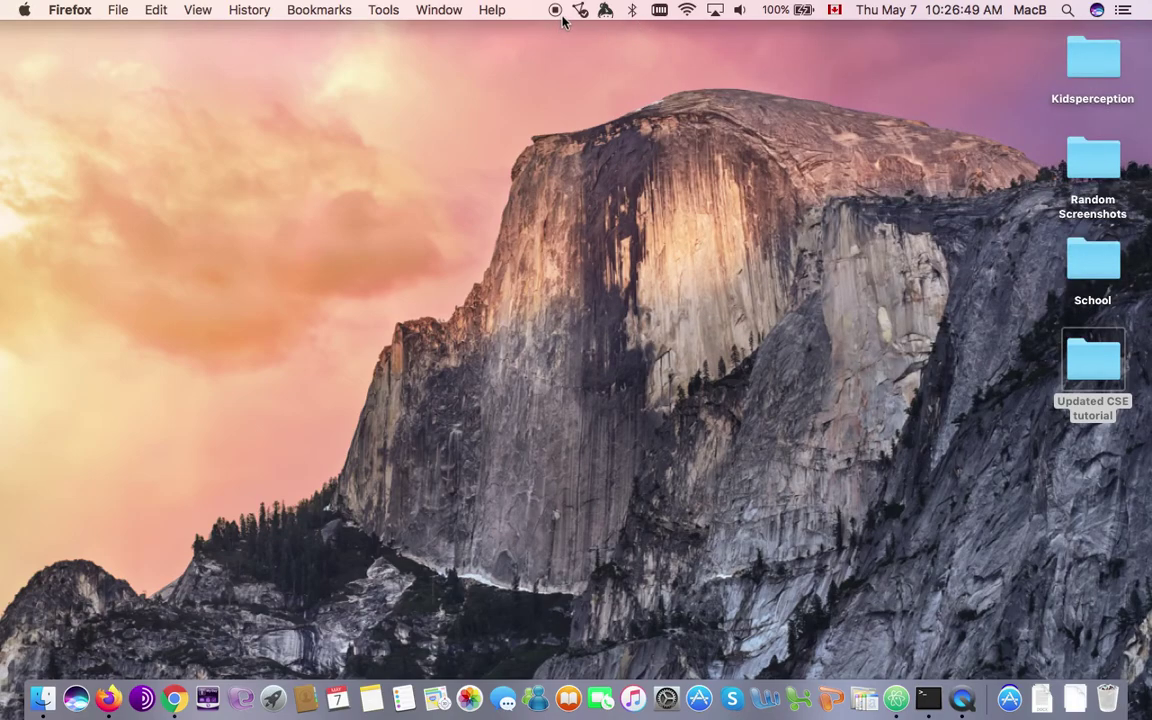